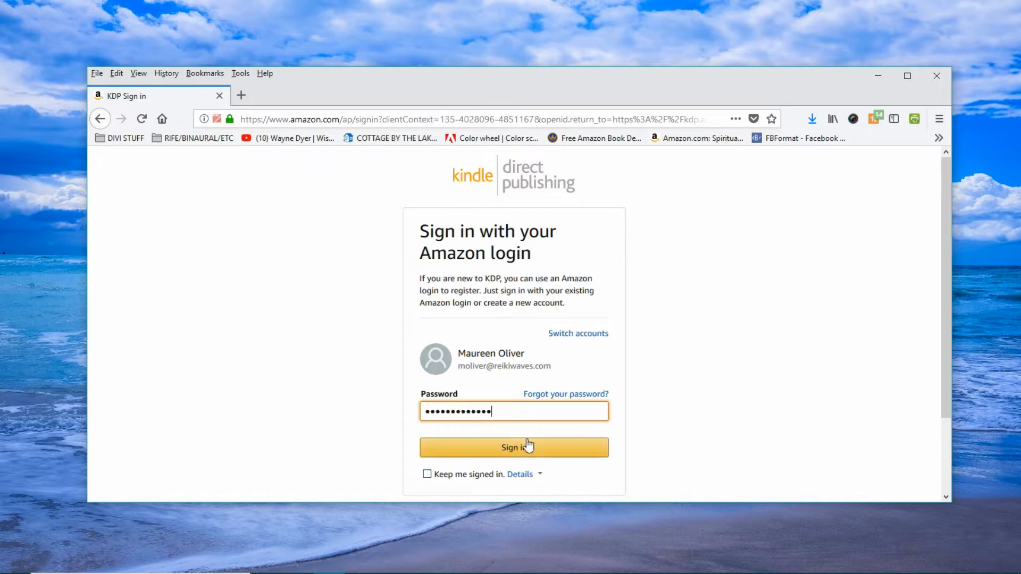
Step: Submit the Amazon login to sign in to Kindle Direct Publishing
left_click(510, 447)
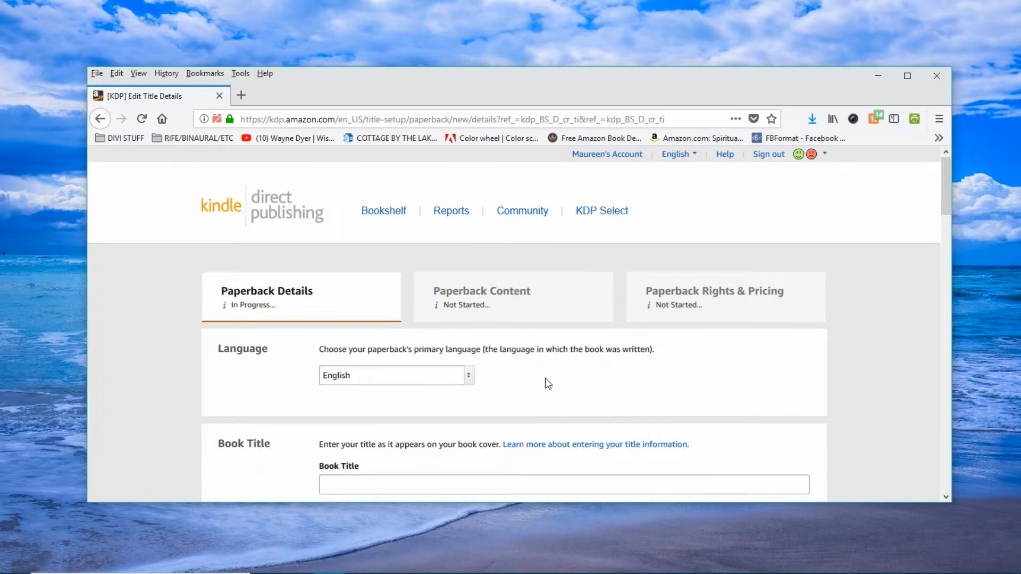
Step: Enter "My Christmas Journal" as the book title in the paperback details
scroll(545, 379, "down", 3)
left_click(538, 362)
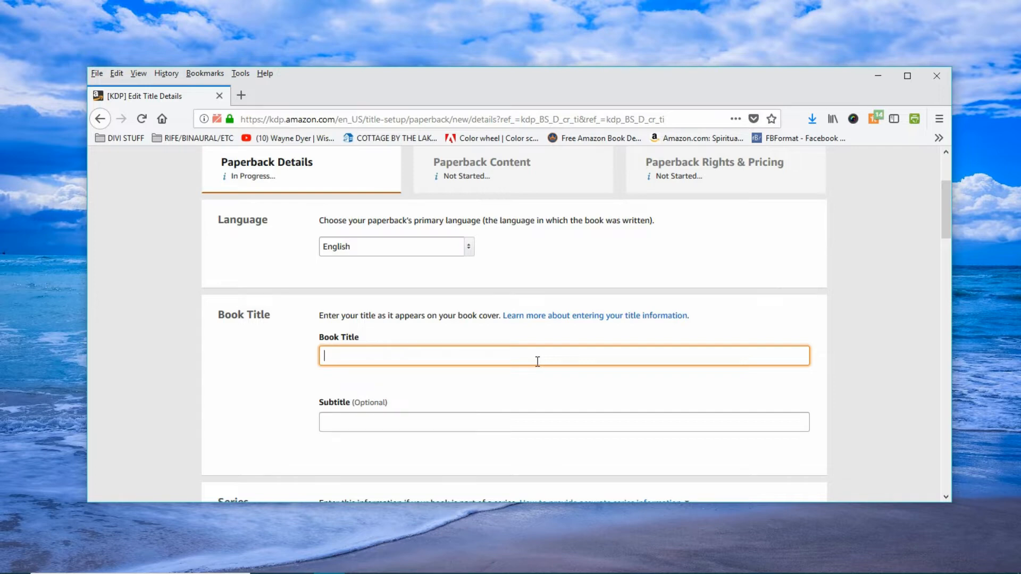
type("My Christmas Journal")
Step: Enter "A stocking stuffer journal" as the book's subtitle
key("Tab")
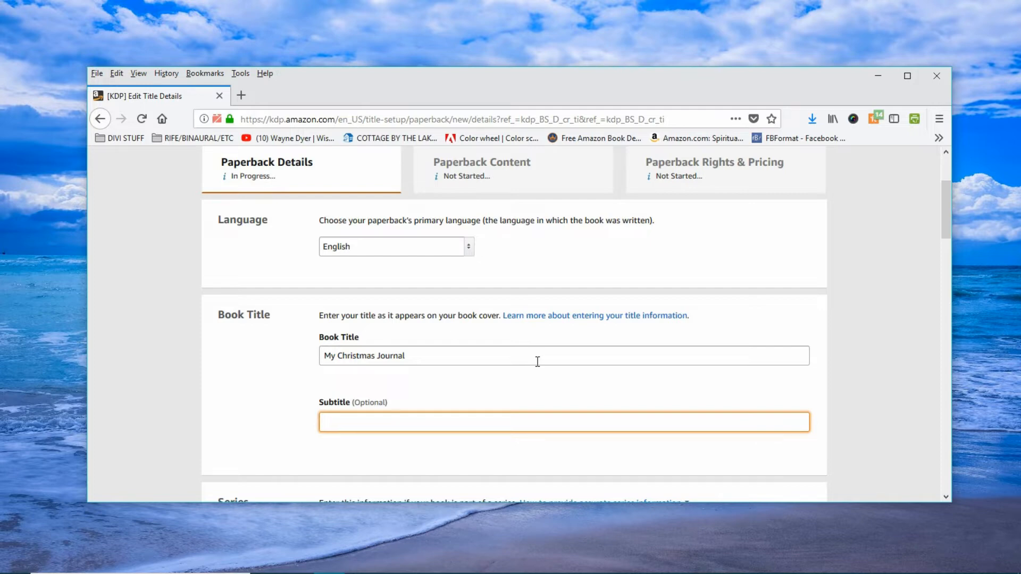
type("A J")
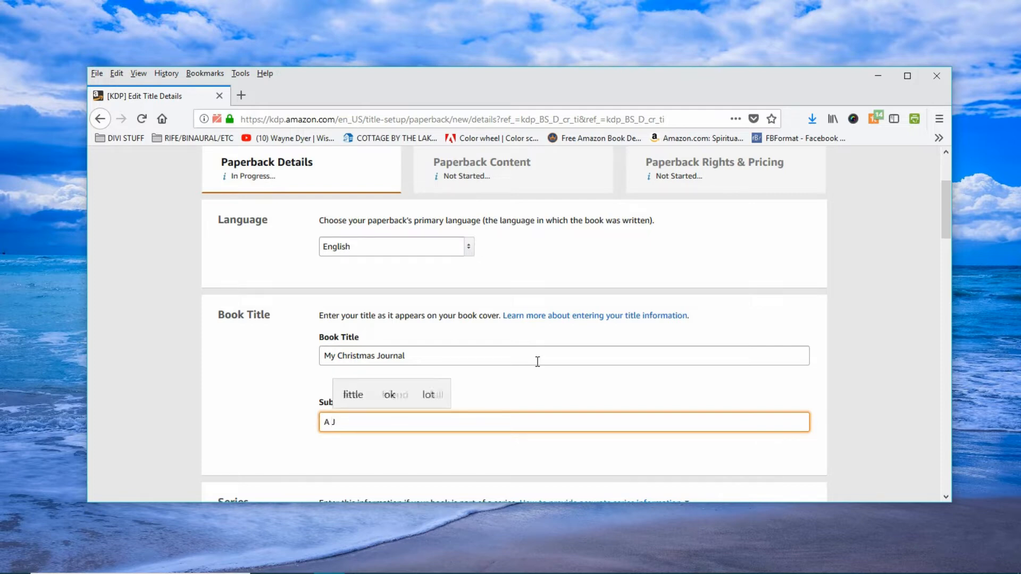
type("ournal")
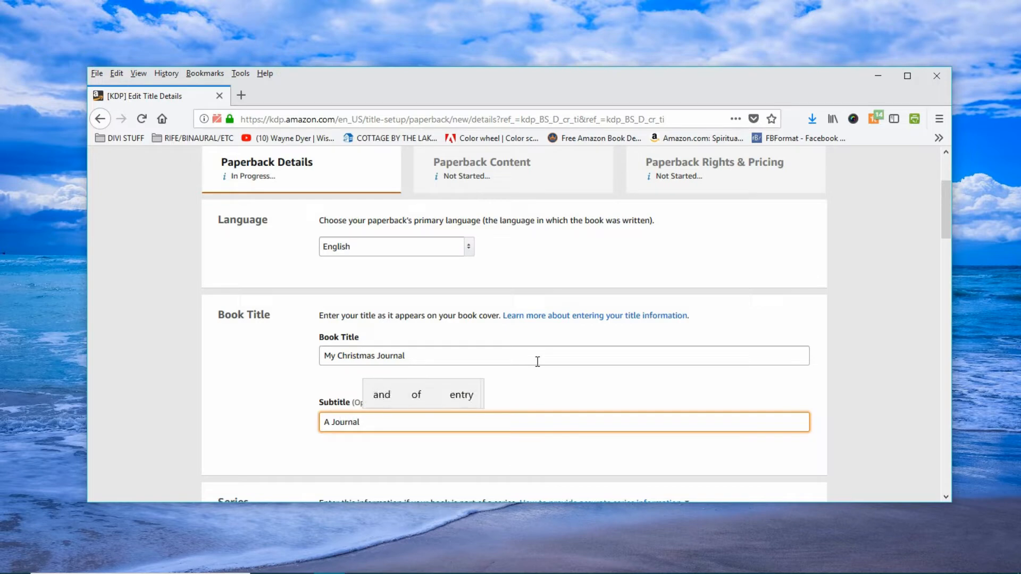
type(" for")
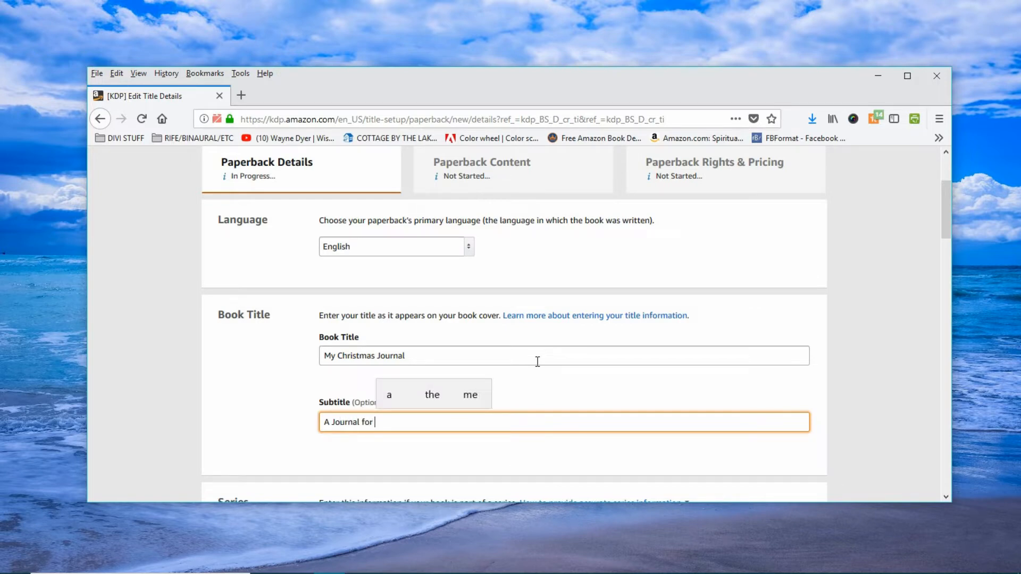
key("BackSpace")
key("BackSpace")
key("BackSpace")
key("BackSpace")
key("BackSpace")
key("BackSpace")
key("BackSpace")
key("BackSpace")
key("BackSpace")
key("BackSpace")
key("BackSpace")
key("BackSpace")
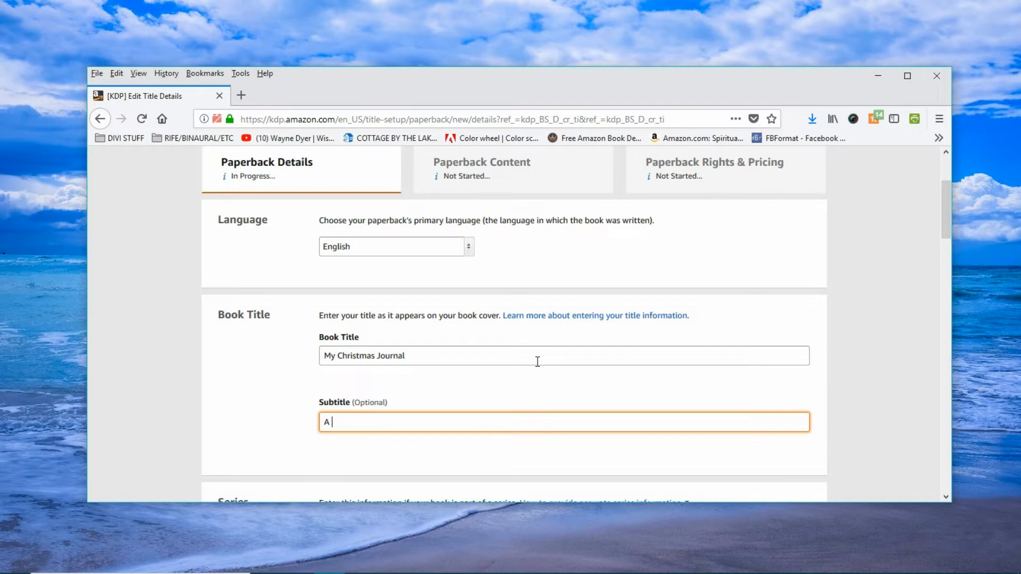
type("stocking stuffer journal")
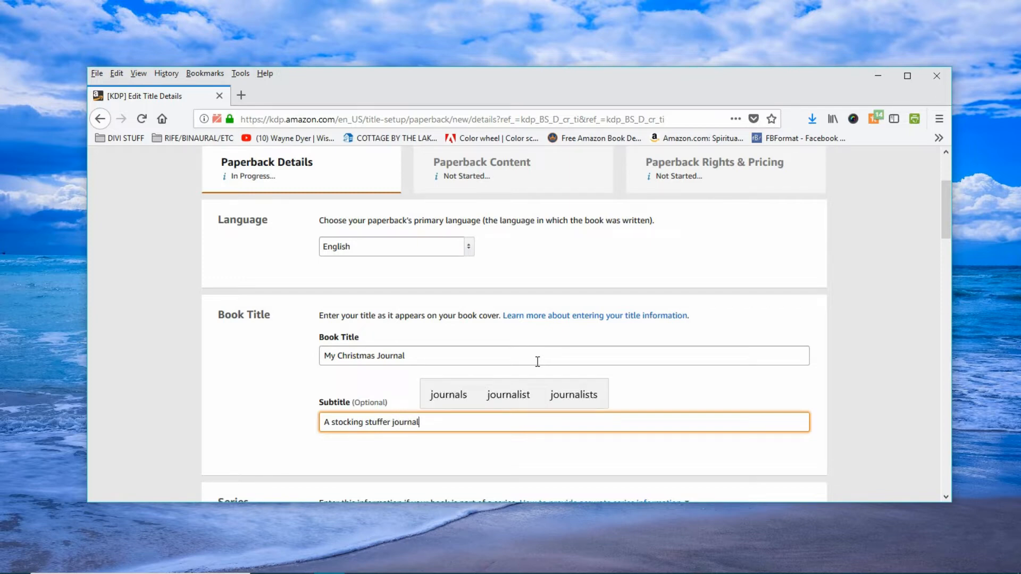
Step: Set the primary author to the first name "ColorMePositive" and the last name "Journals", leaving the series and edition details empty
scroll(562, 358, "down", 3)
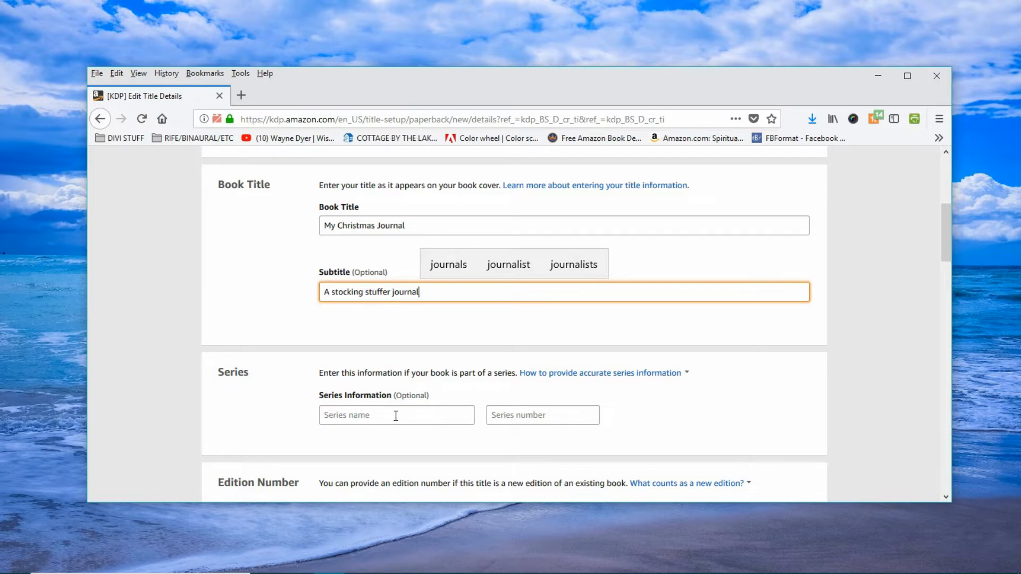
scroll(478, 407, "down", 5)
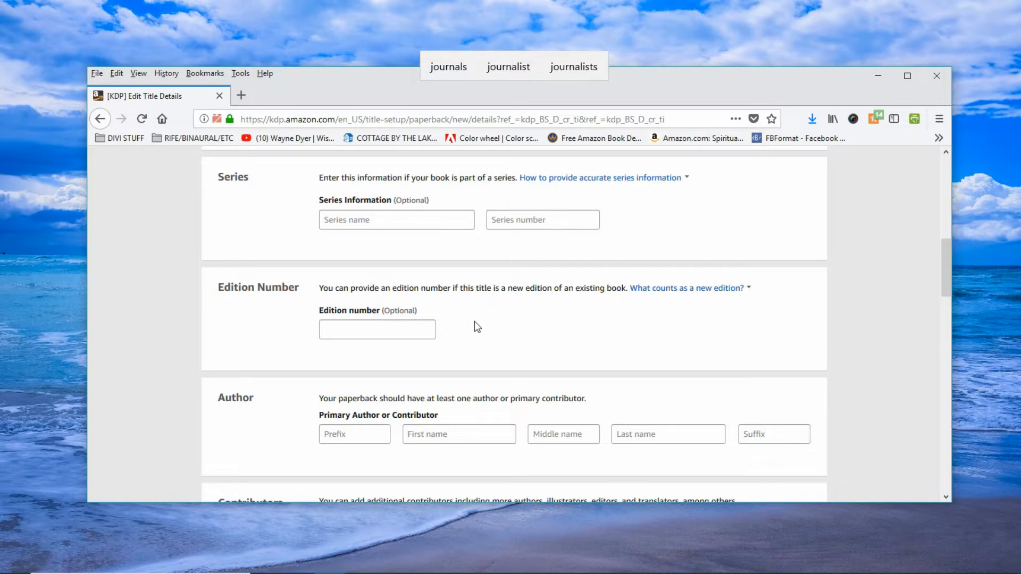
scroll(474, 325, "down", 3)
left_click(474, 306)
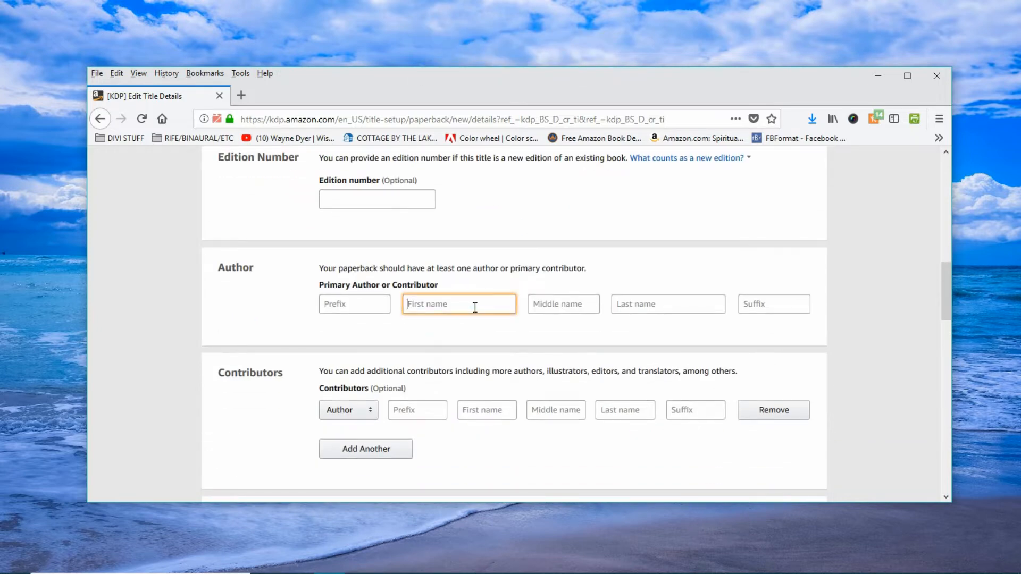
type("ColorMePositive")
key("Tab")
key("Tab")
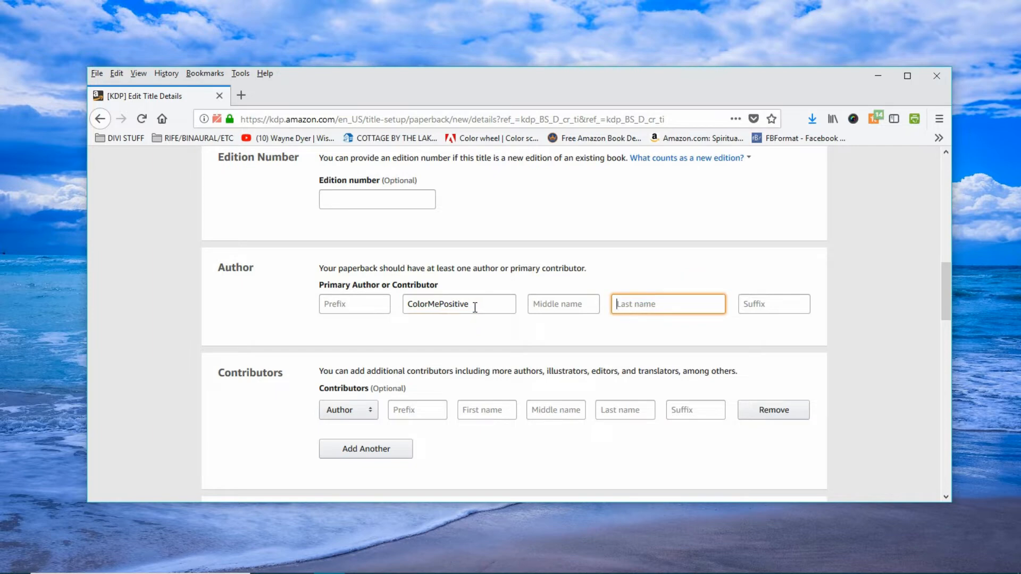
type("Journal")
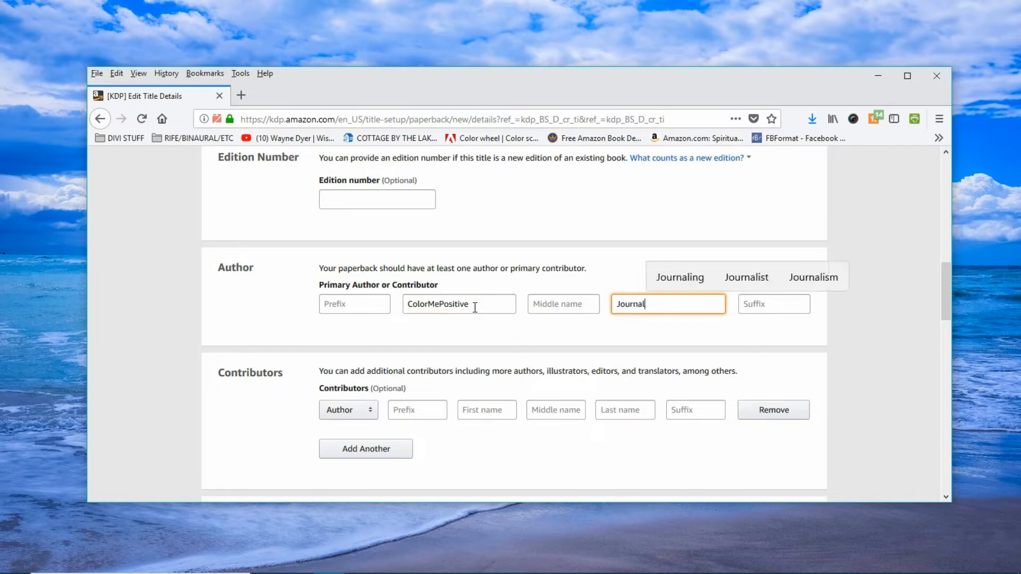
type("s")
Step: Write the book description "A great journal for 4 to 12 year olds to record their favorite Christmas memories."
scroll(474, 319, "down", 3)
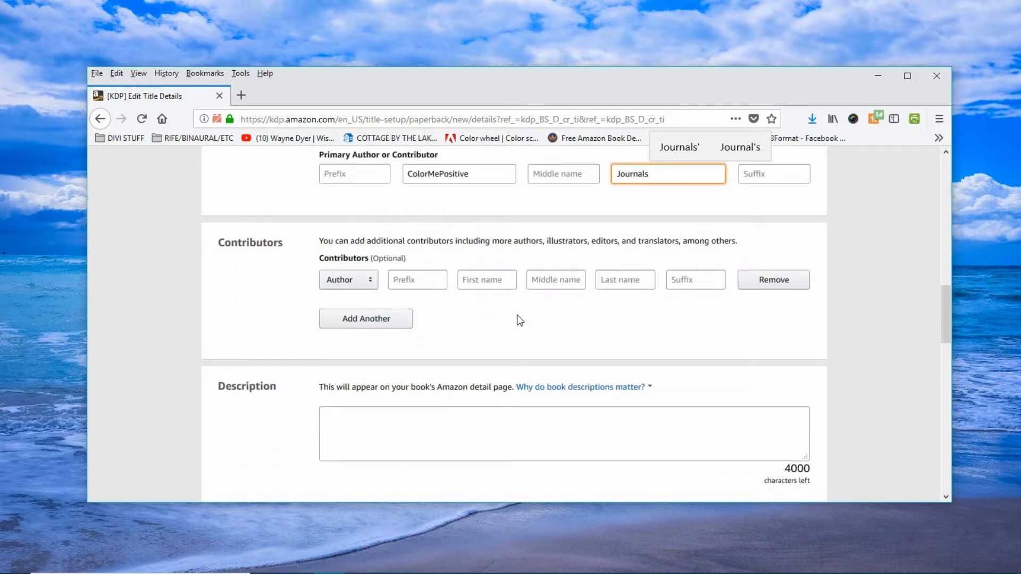
scroll(520, 319, "down", 3)
left_click(508, 291)
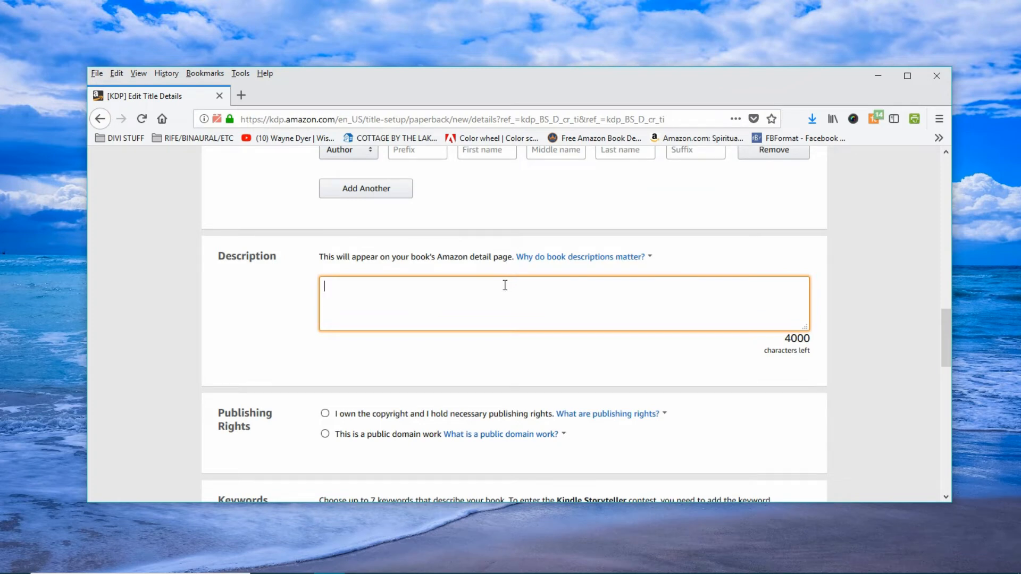
type("Aa great")
key("BackSpace")
key("BackSpace")
key("BackSpace")
key("BackSpace")
key("BackSpace")
key("BackSpace")
key("BackSpace")
key("BackSpace")
type("great journal for ")
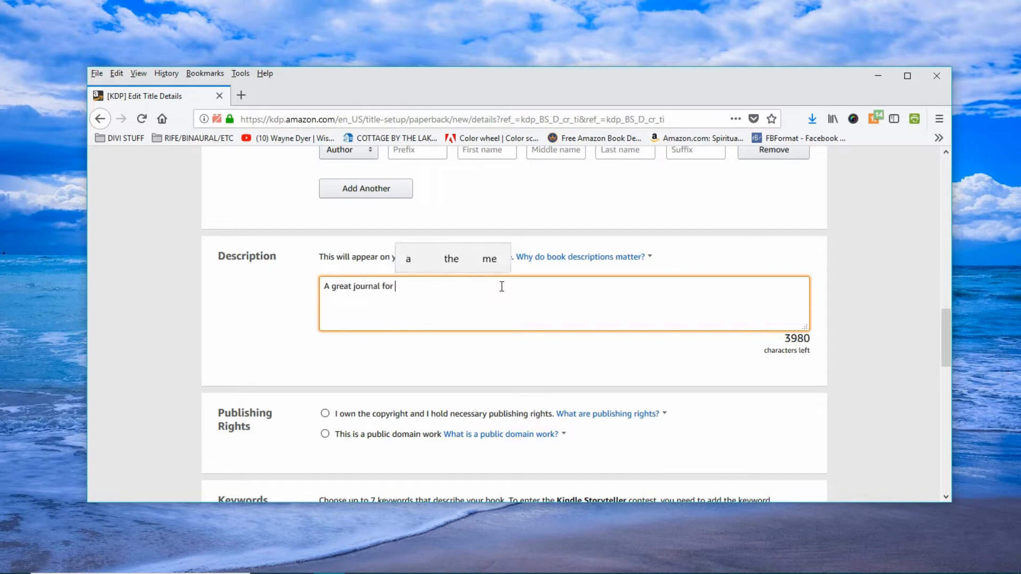
type("4")
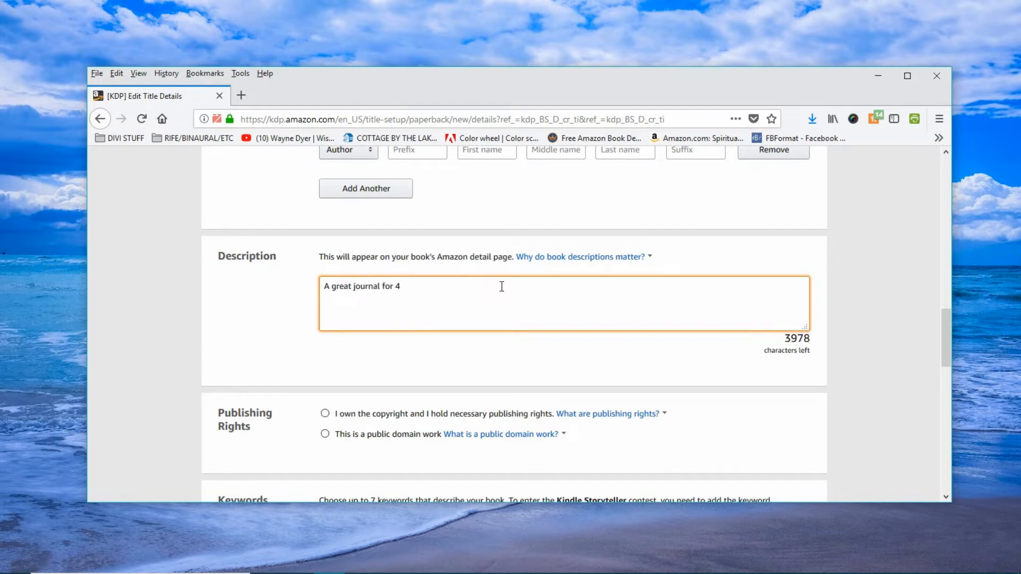
type(" to 12 year olds to record the")
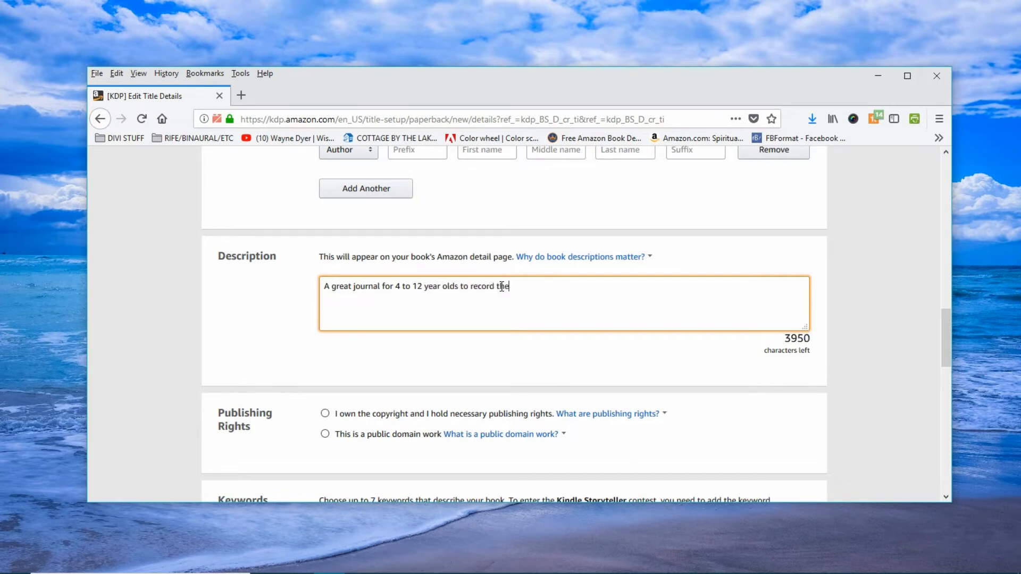
type("ir favo")
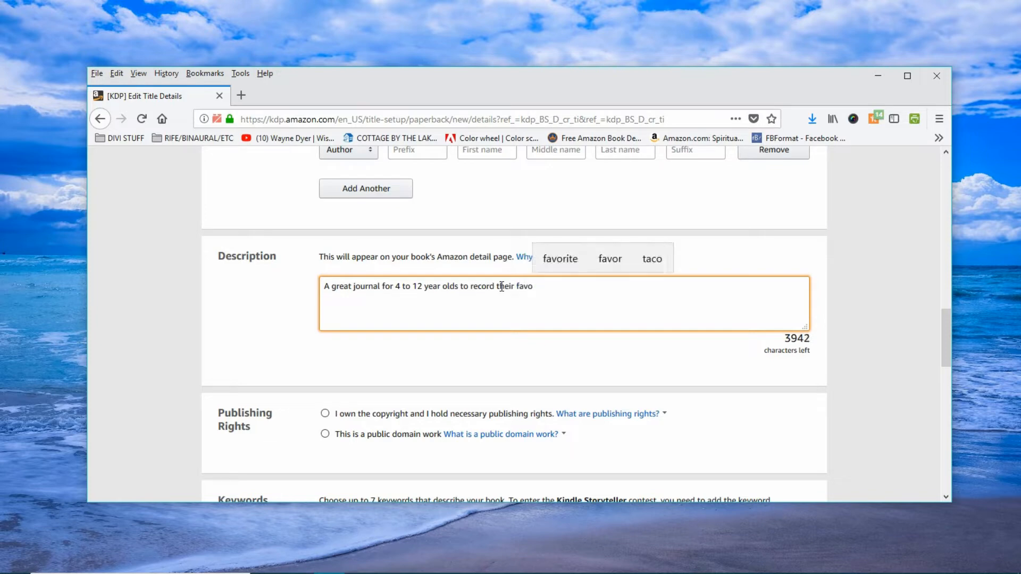
type("rite Chri")
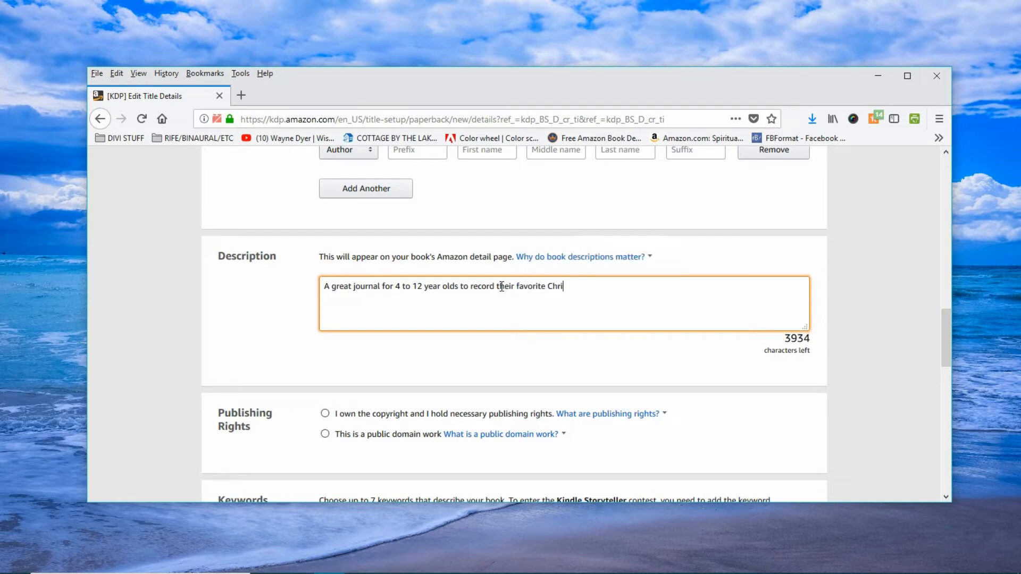
type("stmas me")
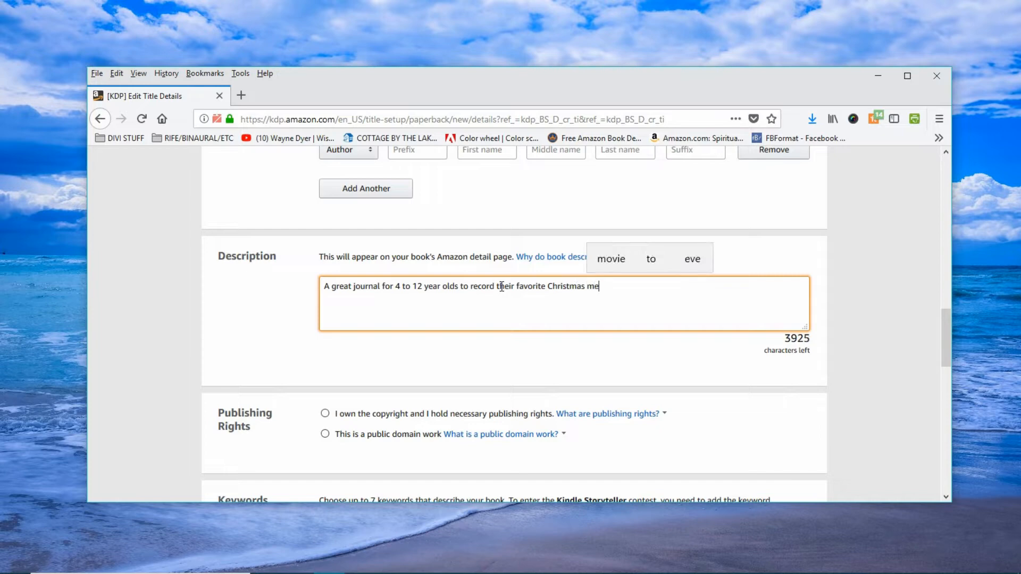
type("mories.")
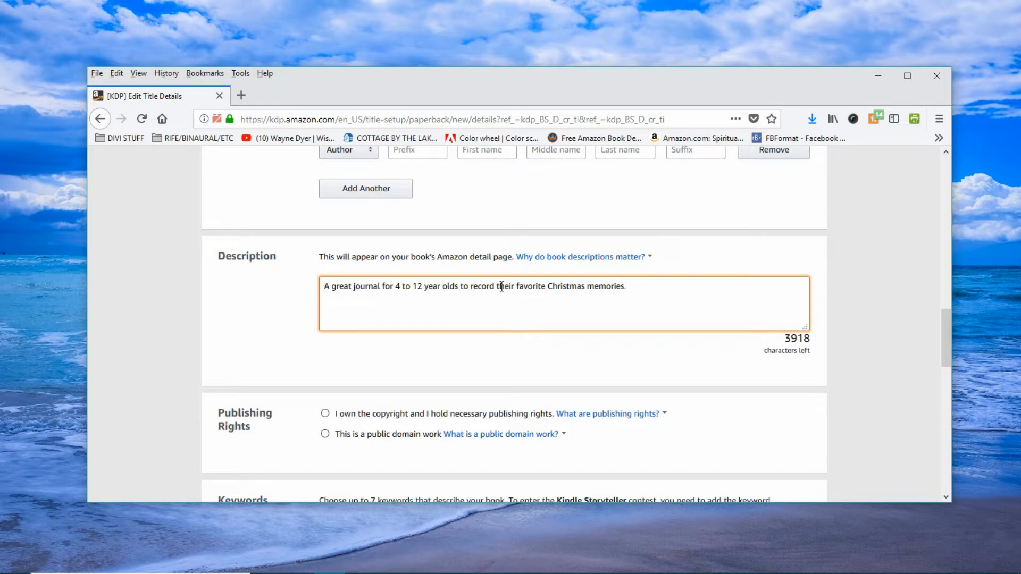
Step: Declare ownership of the copyright and necessary publishing rights, and enter "christmas journal notebook kids" as the first keyword
scroll(521, 312, "down", 3)
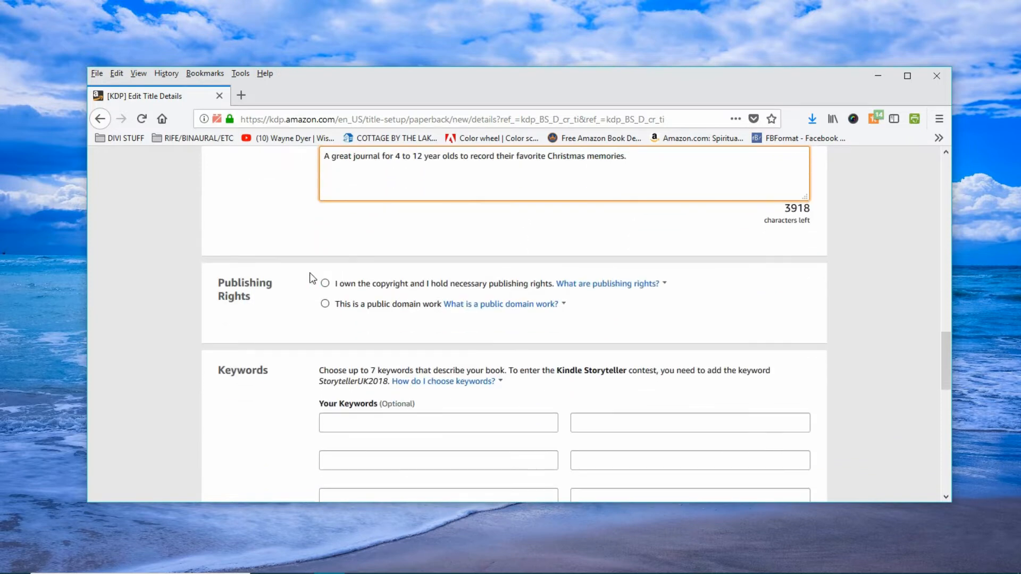
left_click(324, 284)
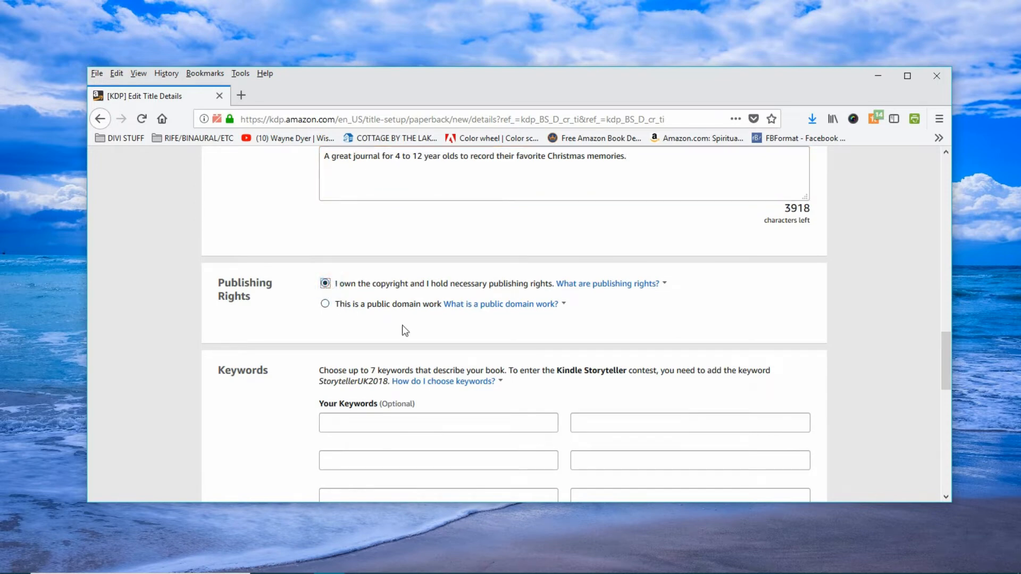
scroll(402, 327, "down", 3)
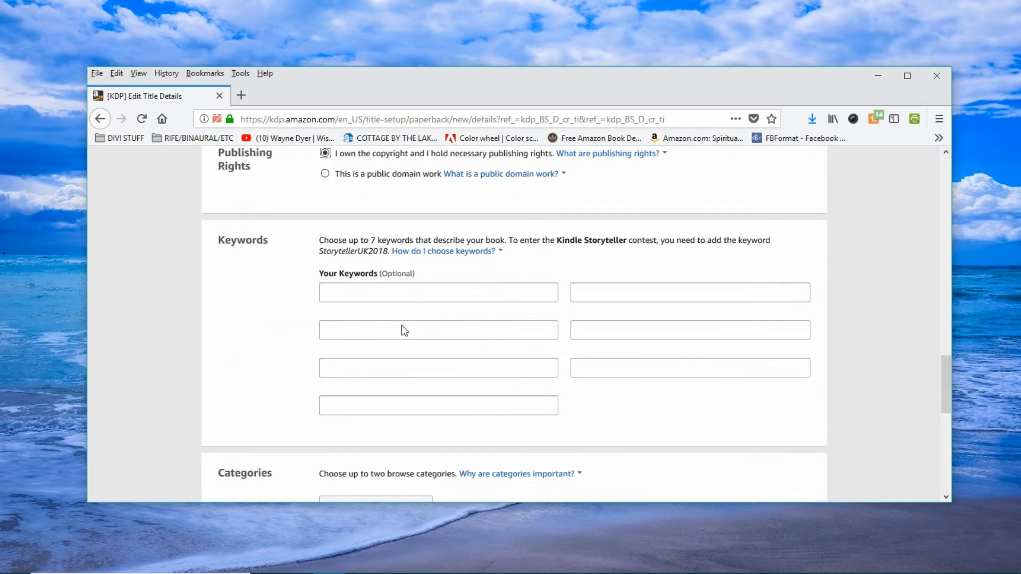
left_click(455, 288)
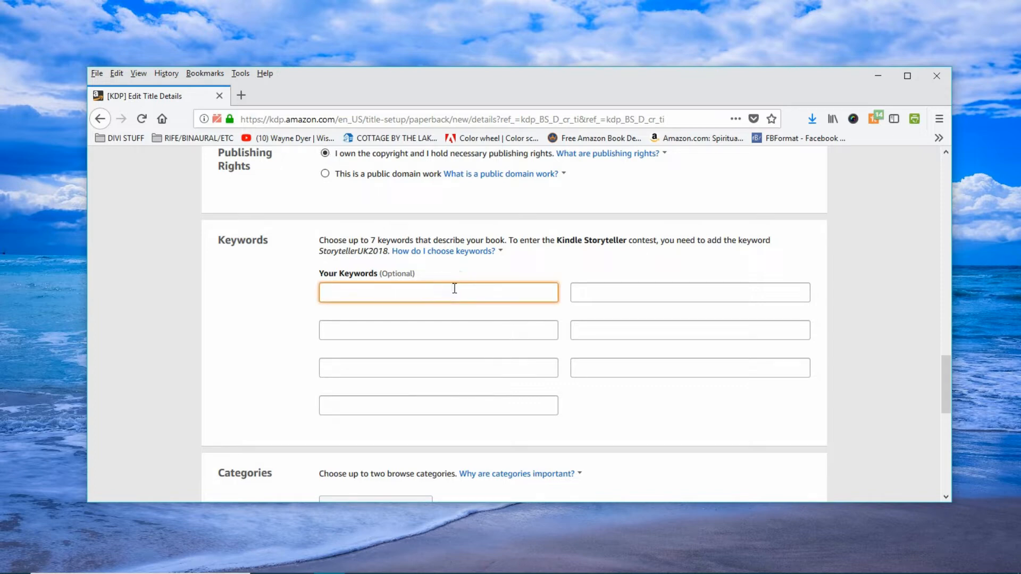
type("christmas journal noteo")
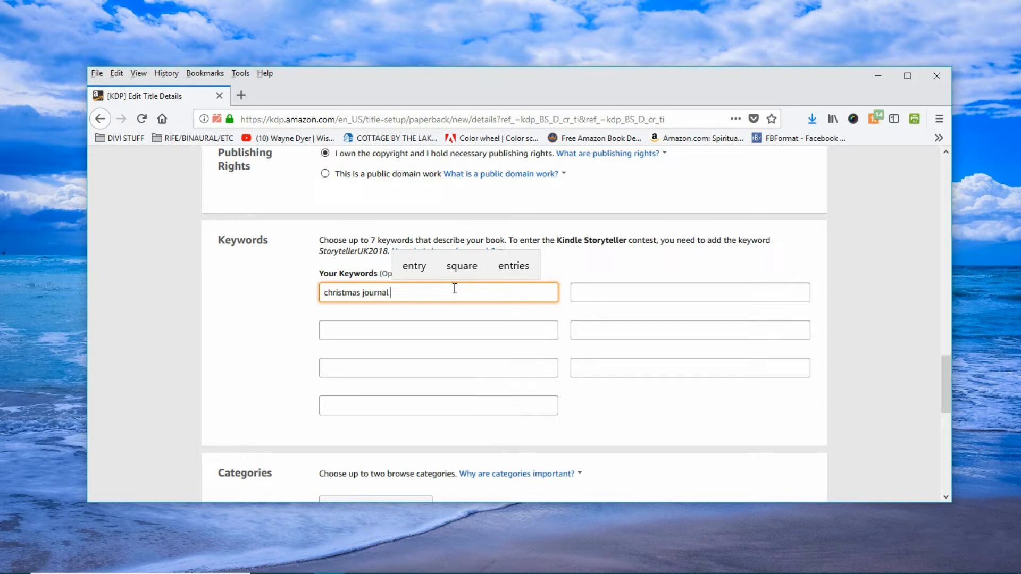
key("BackSpace")
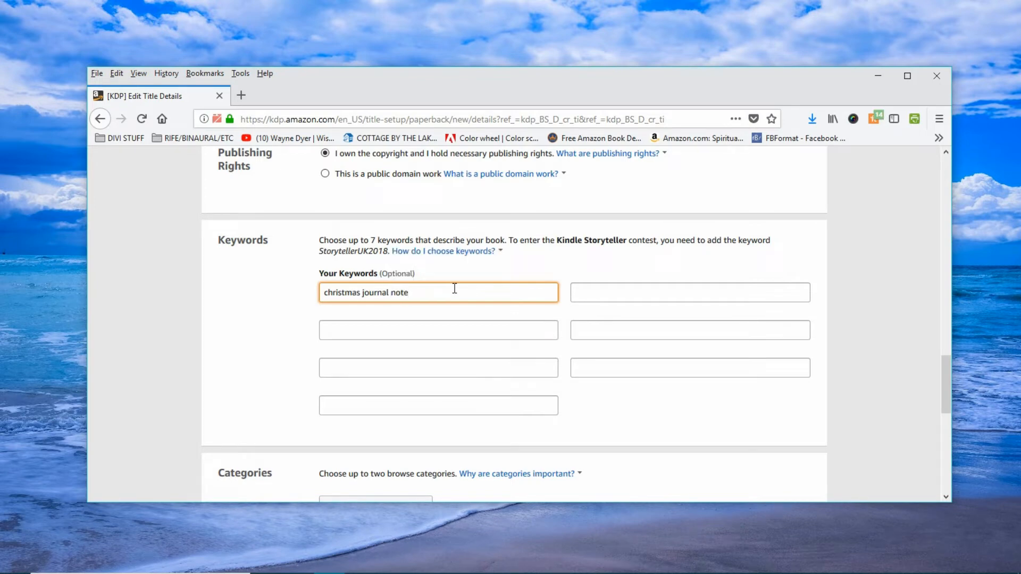
type("book")
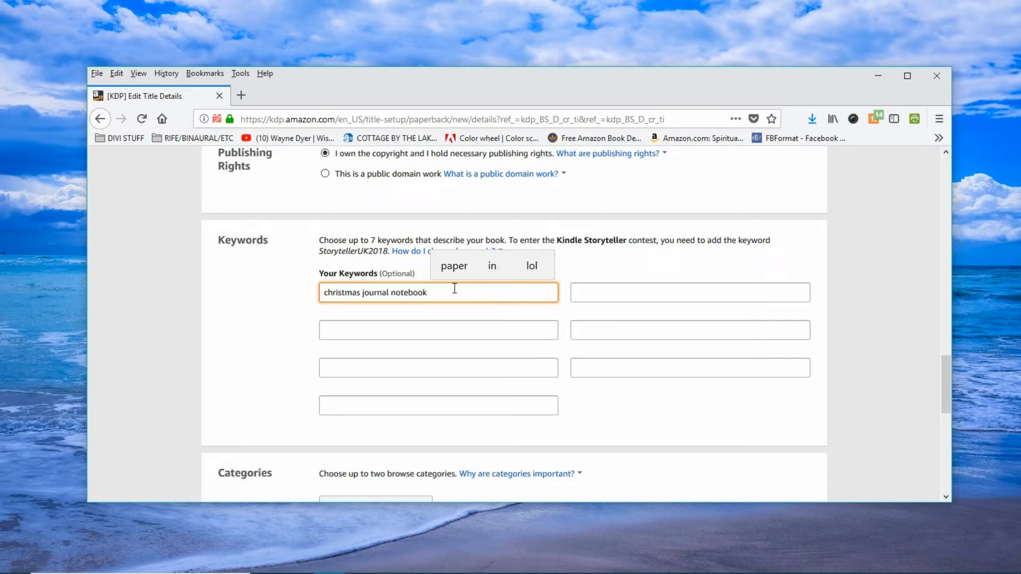
type("kids")
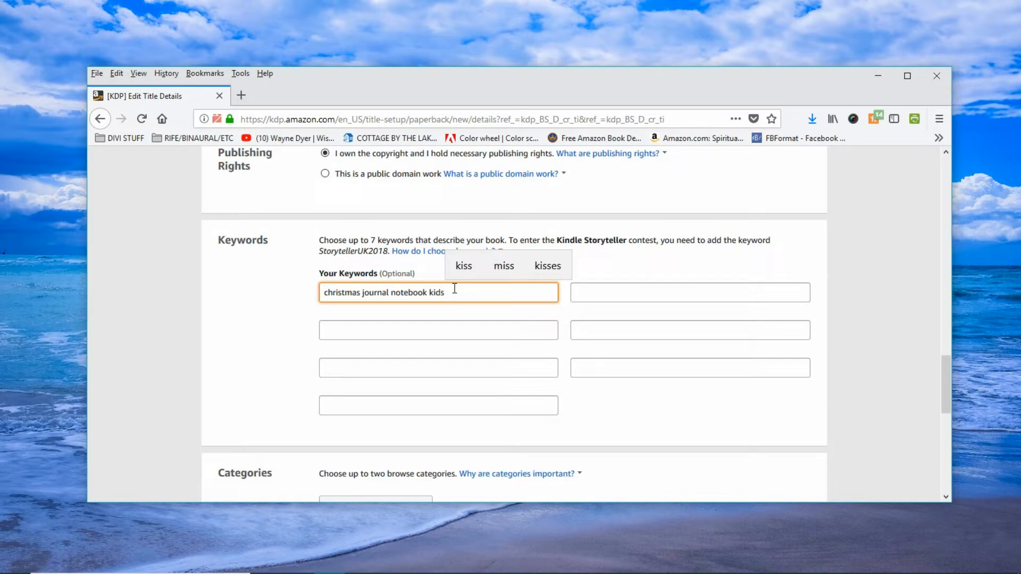
key("Tab")
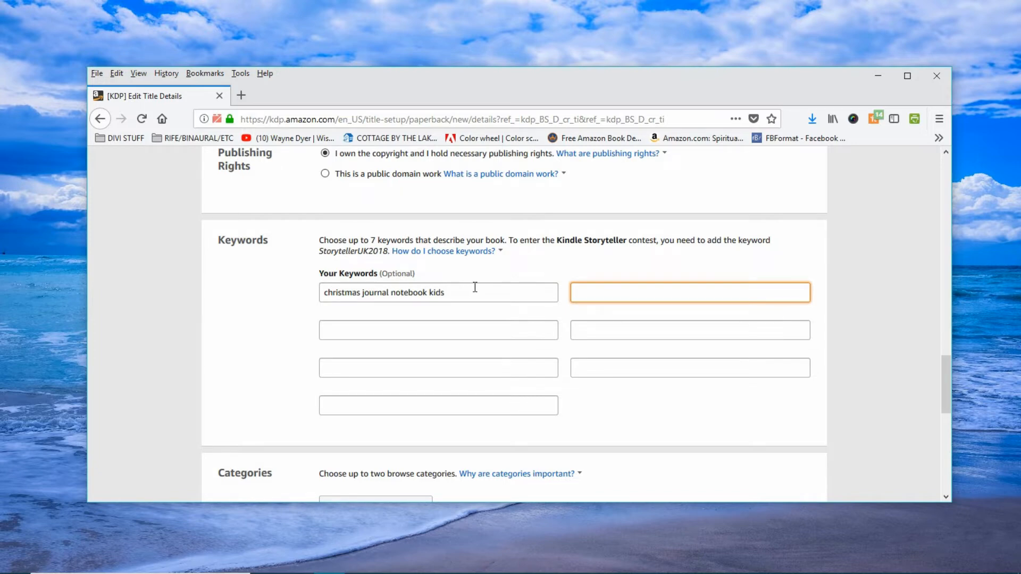
Step: Choose Nonfiction > Family & Relationships > Parenting > Grandparenting as a browse category for the book
scroll(473, 287, "down", 2)
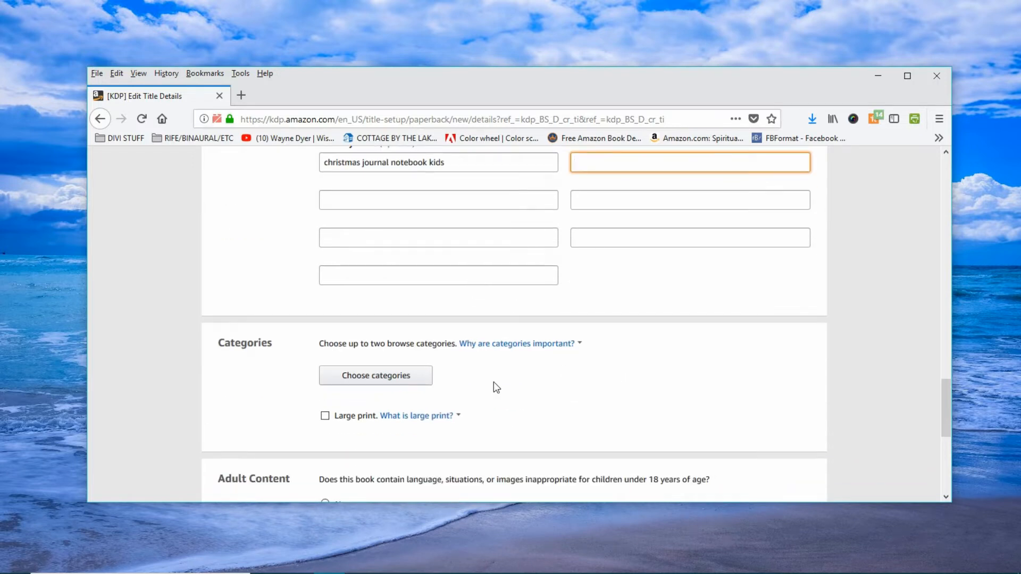
left_click(400, 381)
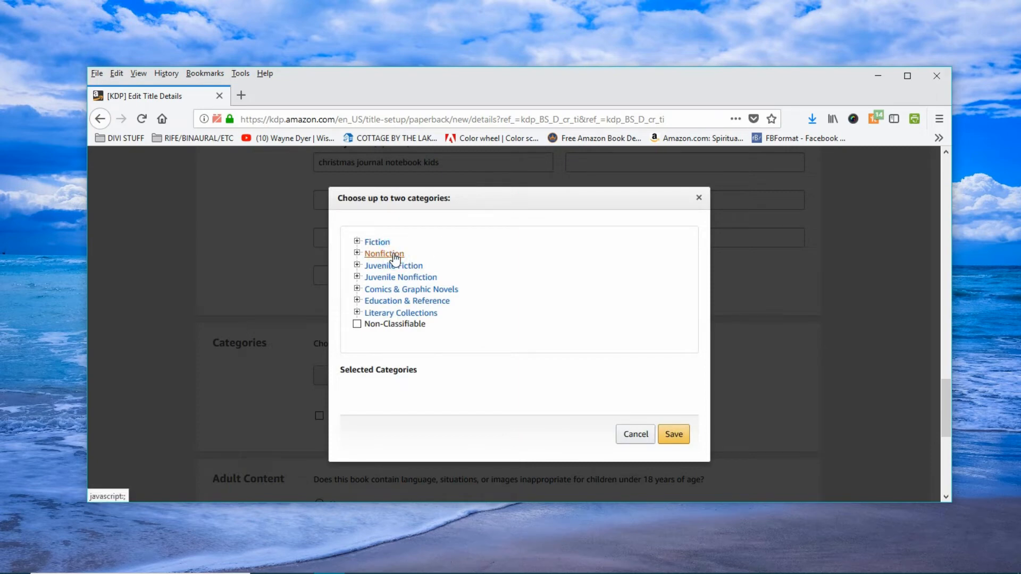
left_click(394, 257)
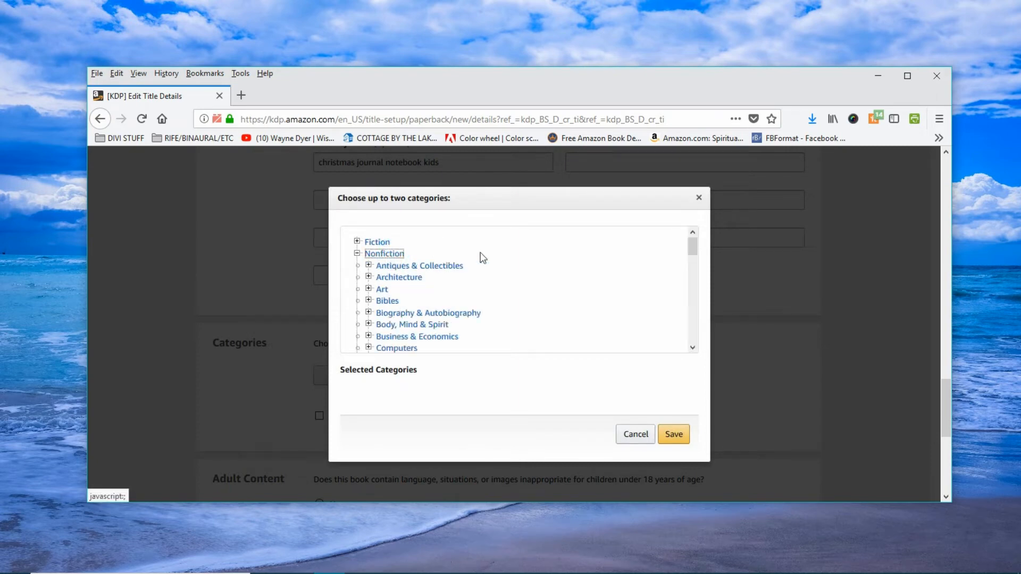
scroll(502, 286, "down", 4)
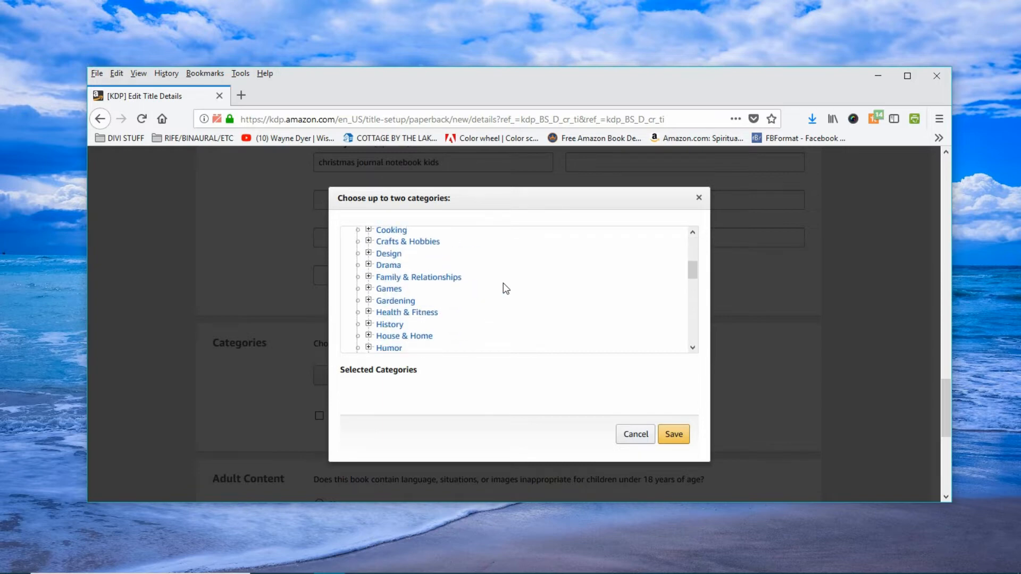
scroll(502, 283, "up", 4)
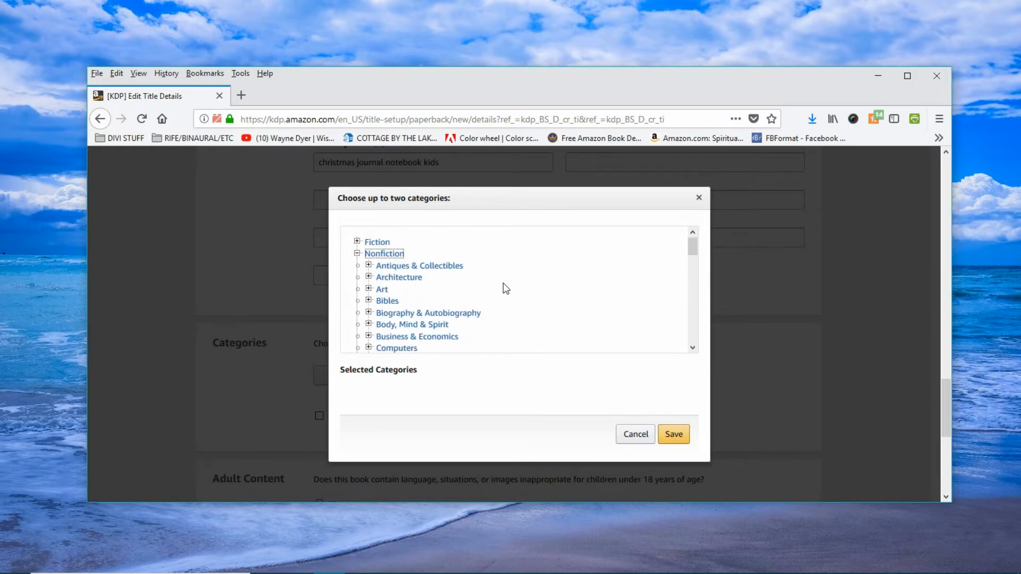
scroll(503, 284, "down", 2)
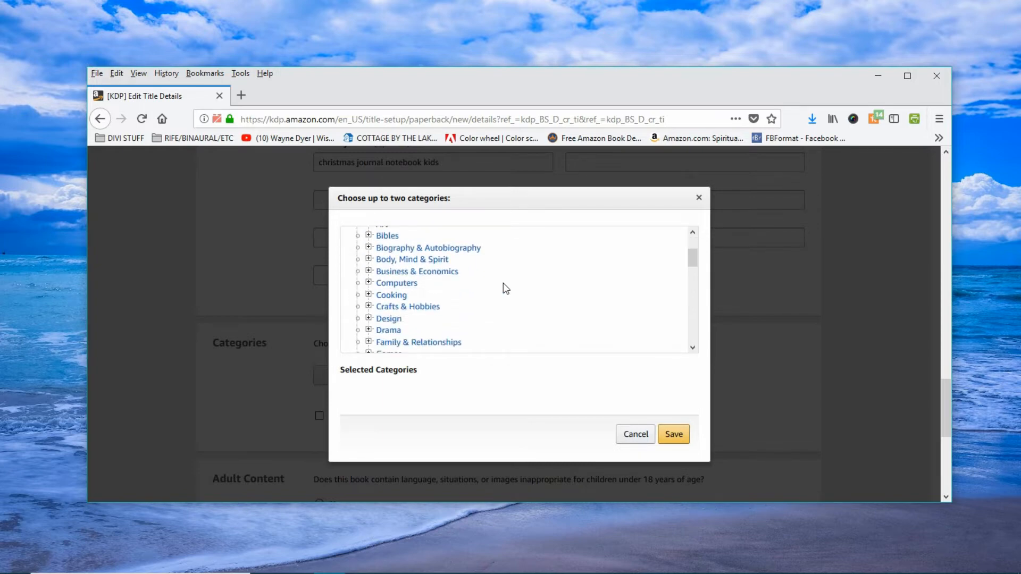
scroll(503, 283, "down", 2)
left_click(418, 277)
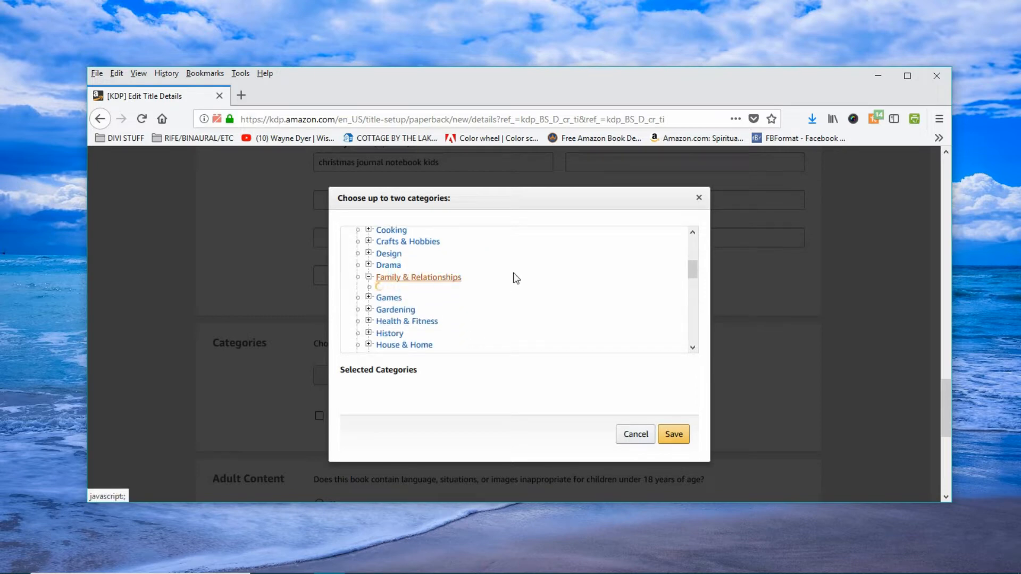
scroll(505, 290, "down", 2)
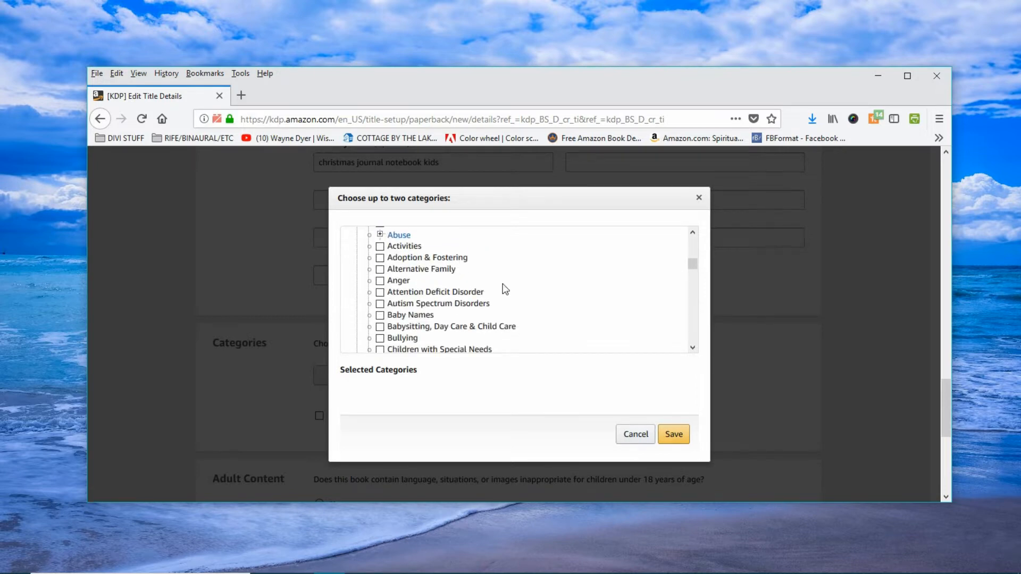
scroll(505, 289, "down", 2)
scroll(505, 290, "down", 2)
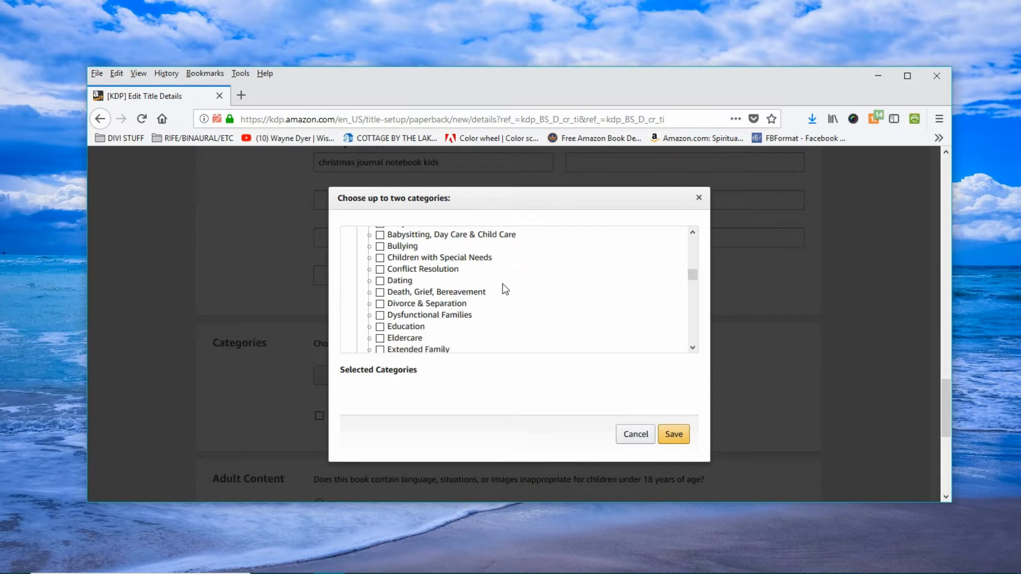
scroll(505, 289, "down", 2)
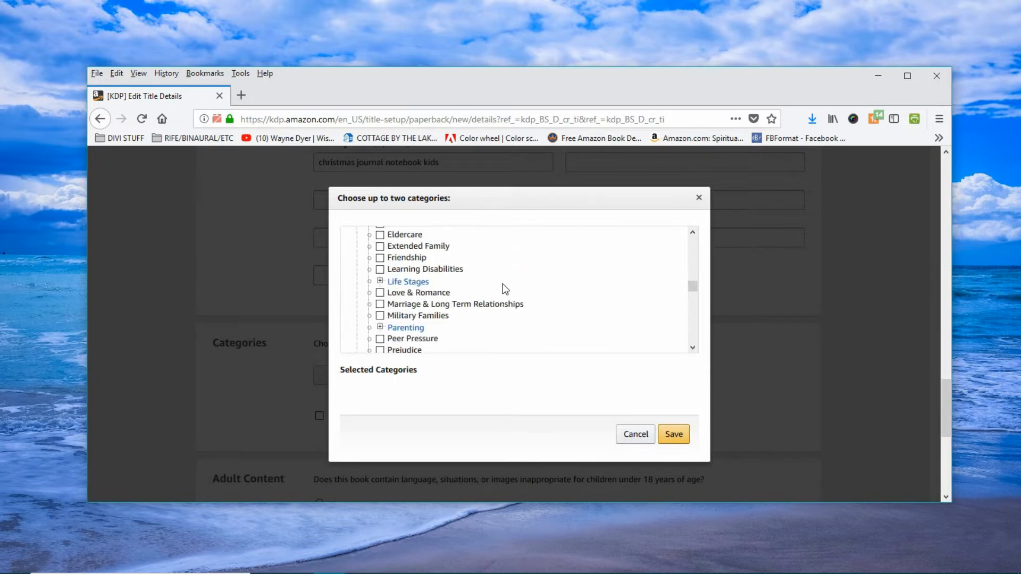
scroll(505, 289, "down", 2)
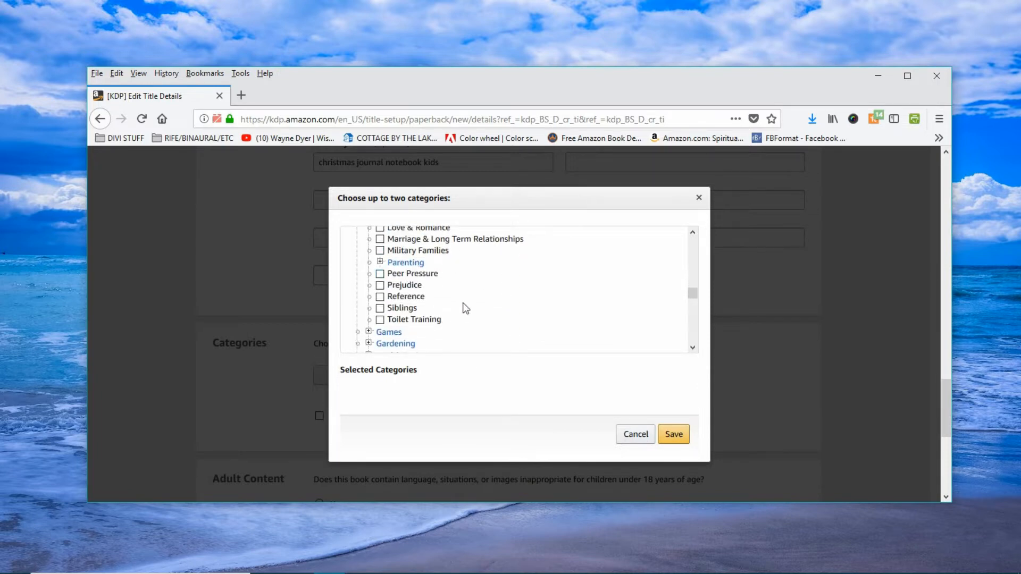
left_click(407, 263)
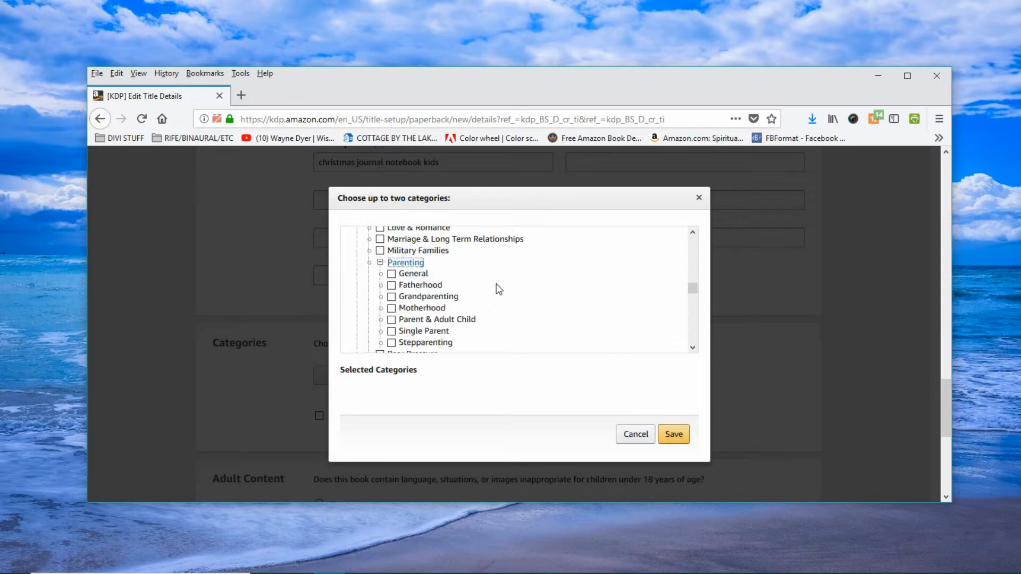
left_click(435, 296)
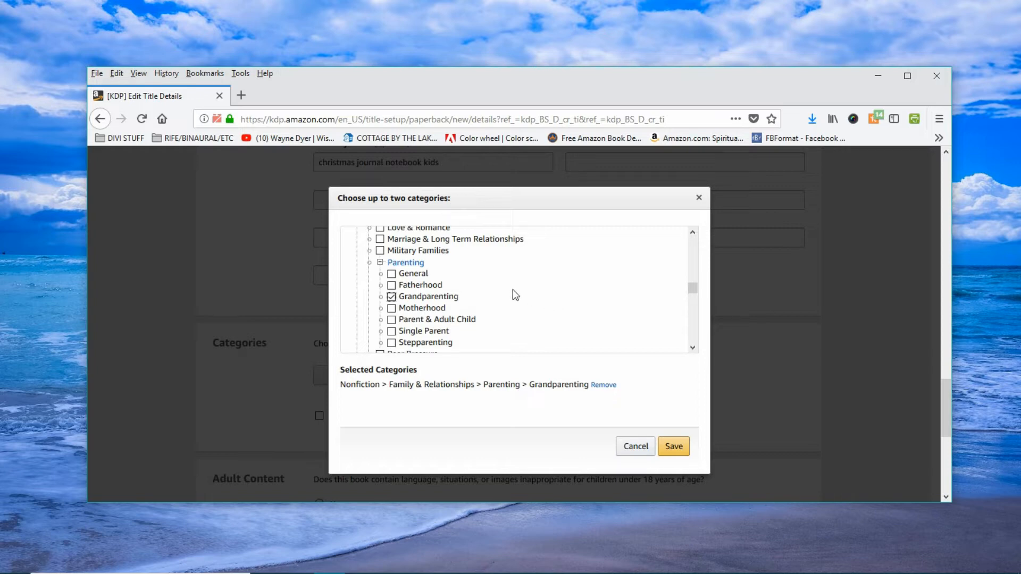
Step: Look through the remaining categories for a possible second choice, and save the Grandparenting category selection
scroll(512, 289, "down", 5)
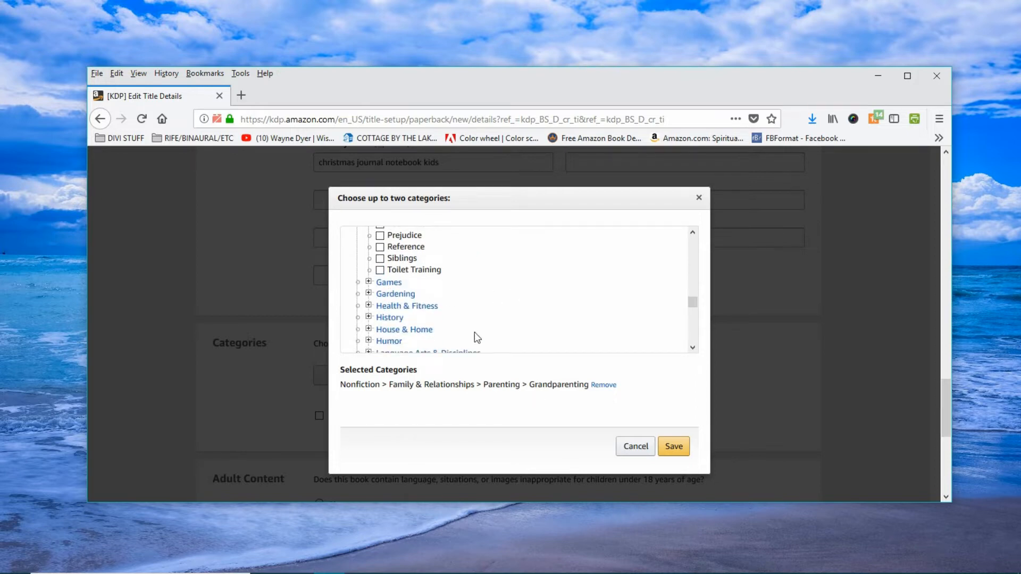
scroll(480, 312, "down", 5)
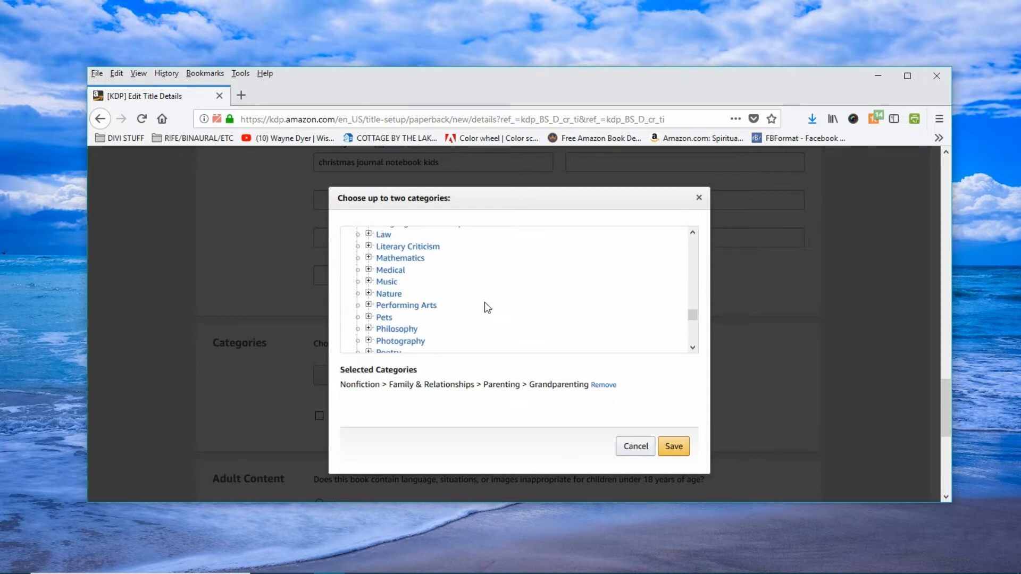
scroll(484, 303, "up", 5)
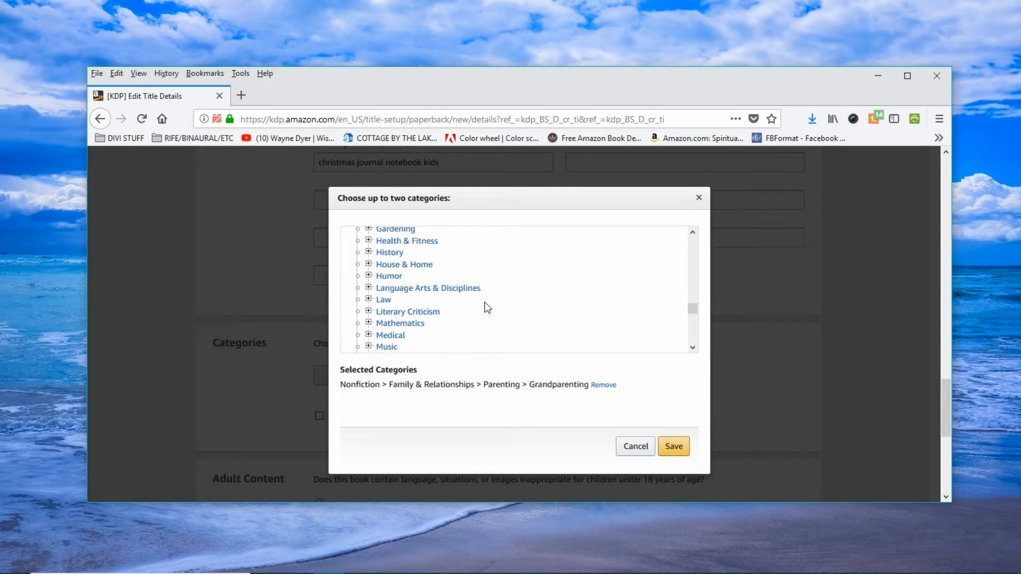
scroll(485, 307, "up", 2)
scroll(484, 308, "down", 7)
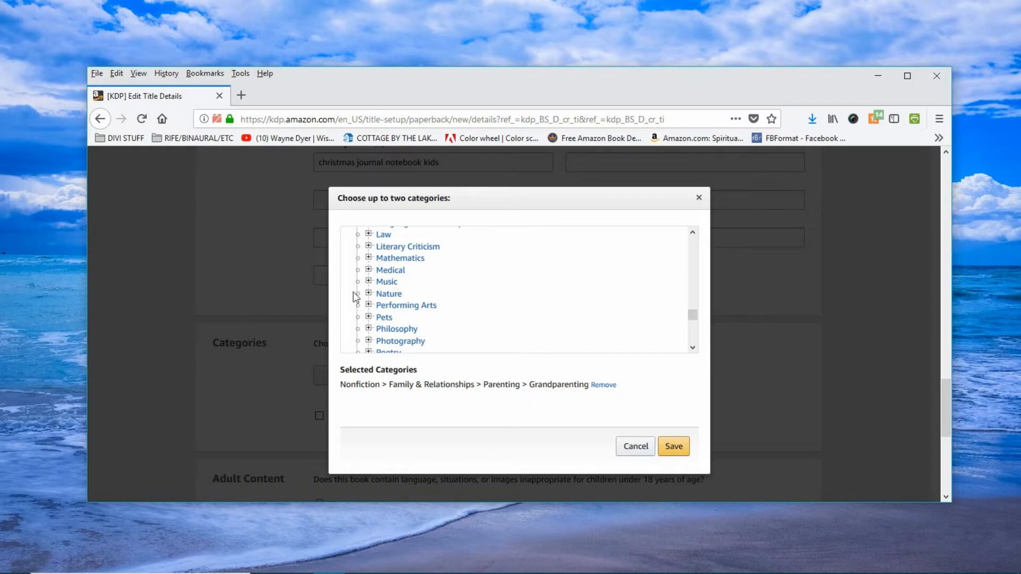
left_click(389, 293)
scroll(518, 327, "down", 5)
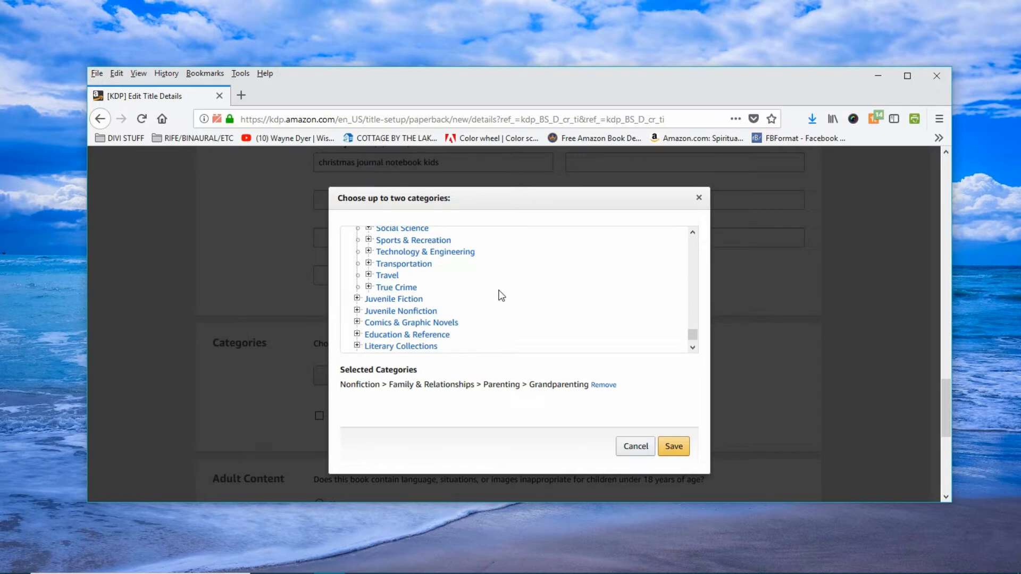
left_click(673, 446)
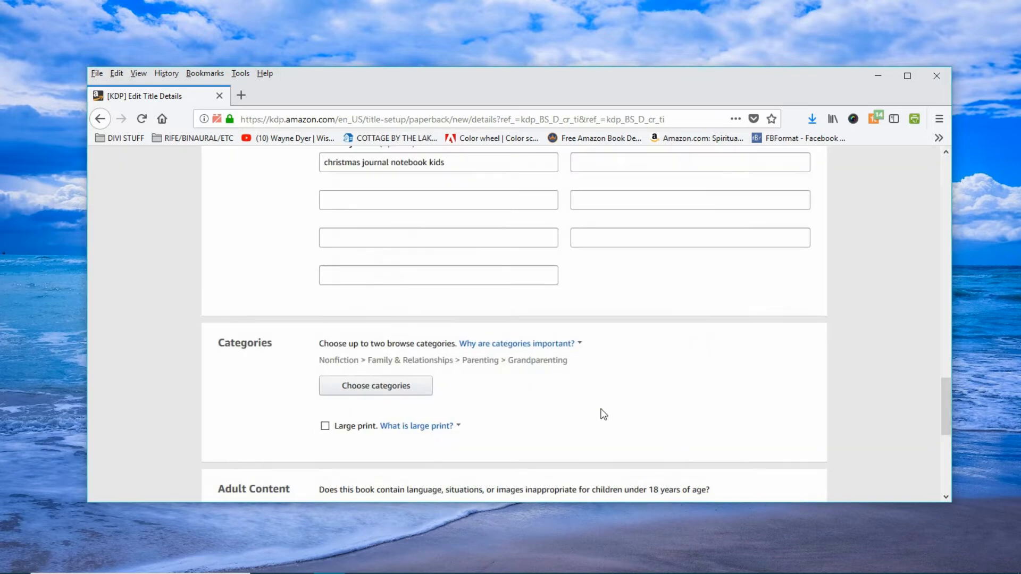
Step: Declare that the book contains no adult content, and save the details to continue to the paperback content
scroll(588, 398, "down", 5)
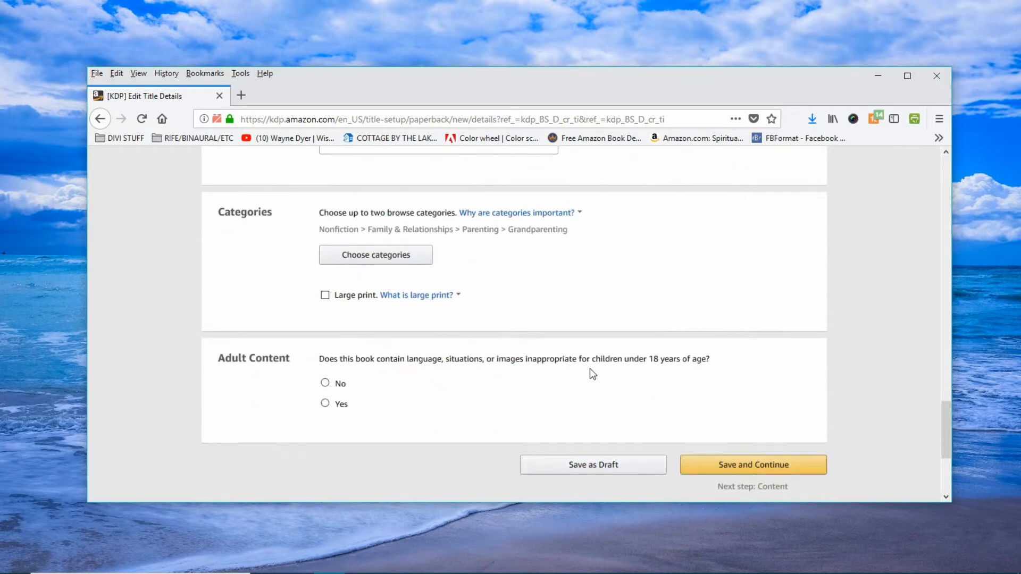
scroll(461, 308, "down", 2)
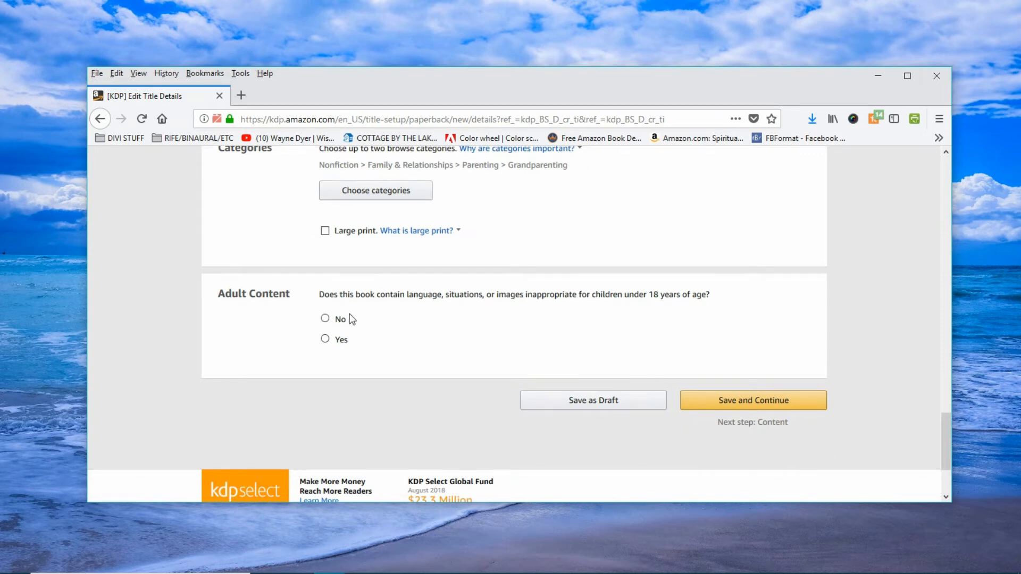
left_click(324, 319)
left_click(751, 405)
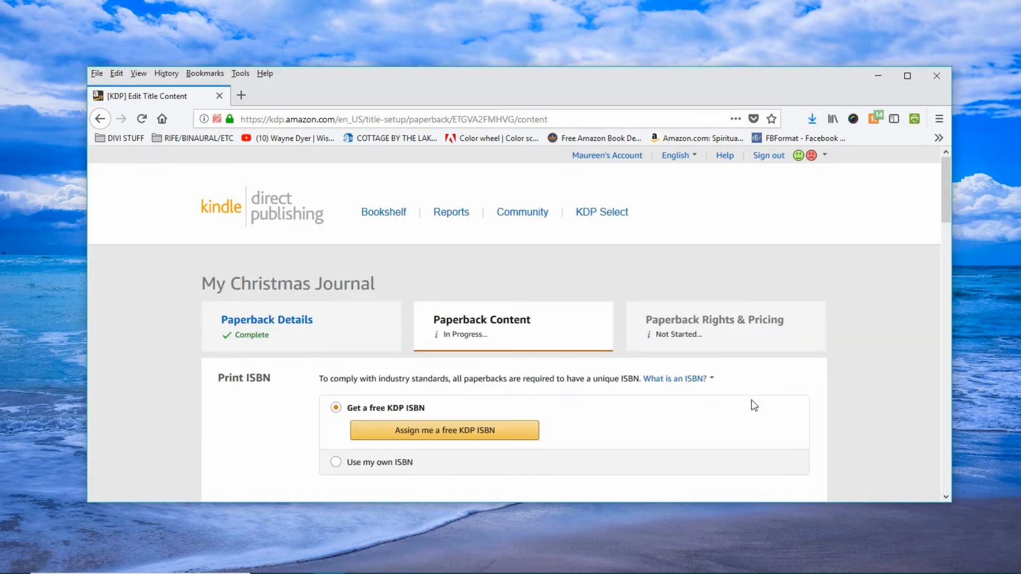
Step: Assign a free KDP ISBN to the paperback
left_click(498, 439)
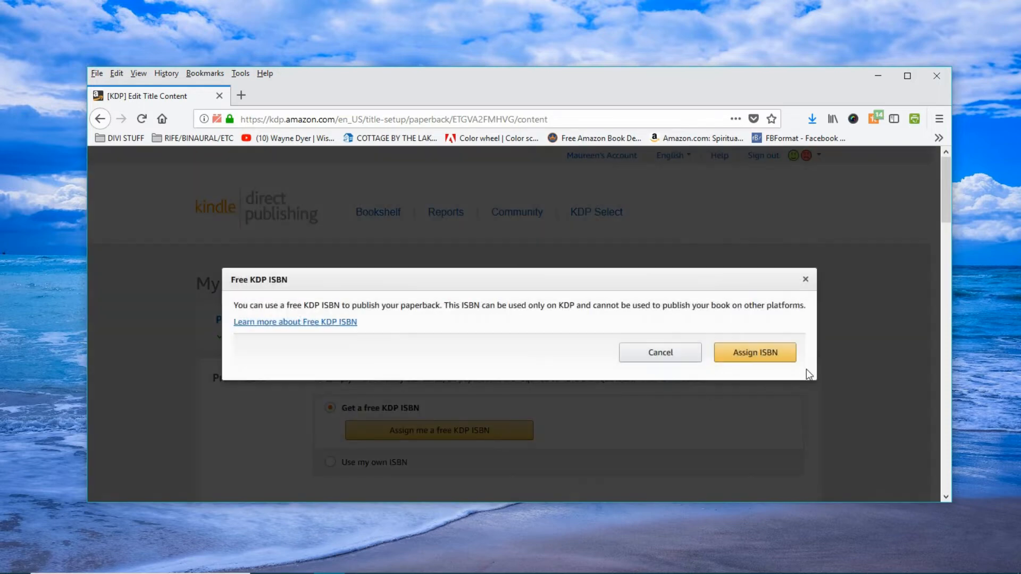
left_click(777, 354)
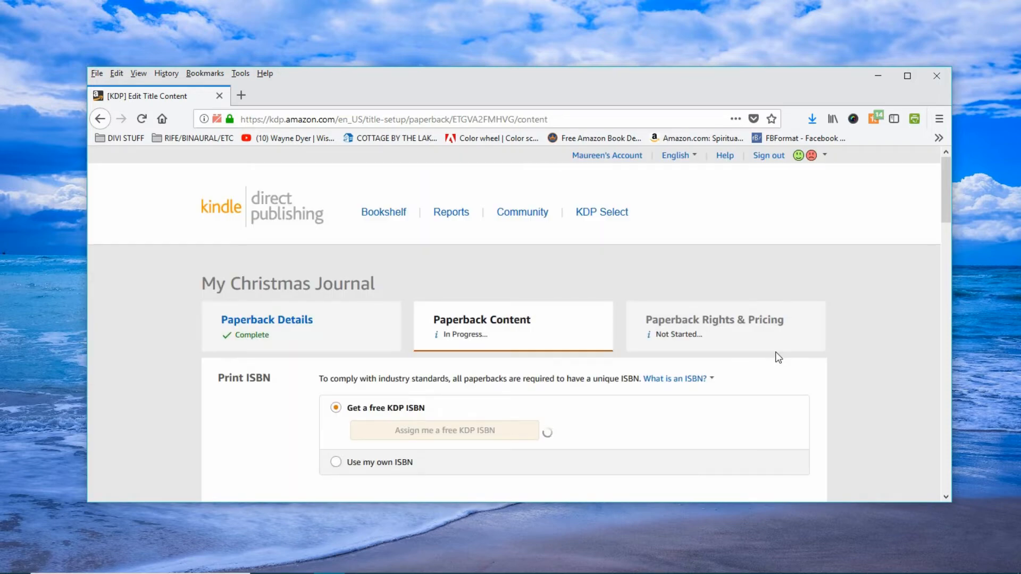
scroll(796, 365, "down", 2)
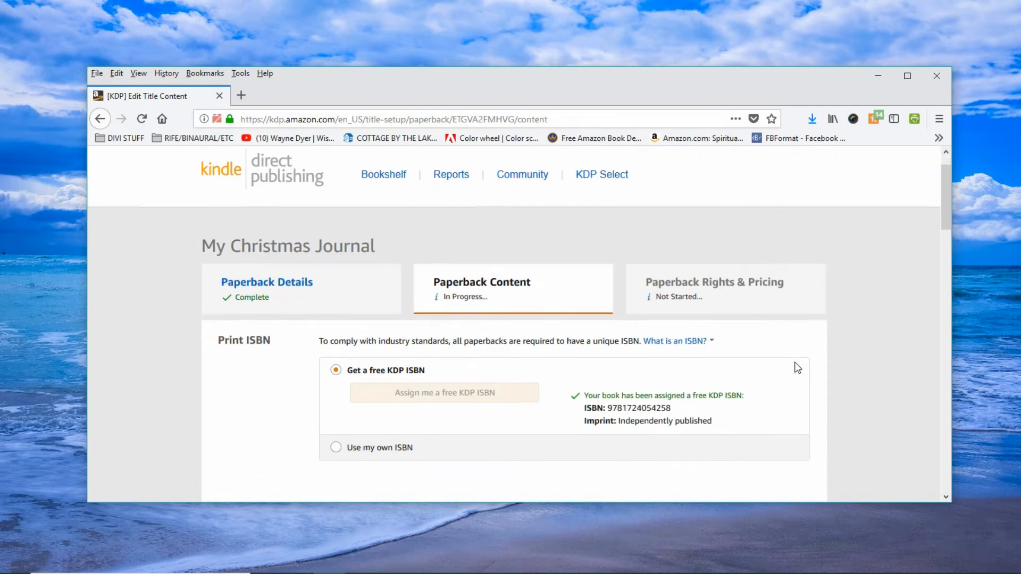
Step: Leave the publication date empty and set the interior and paper type to black & white interior with white paper
scroll(798, 367, "down", 2)
scroll(797, 365, "down", 1)
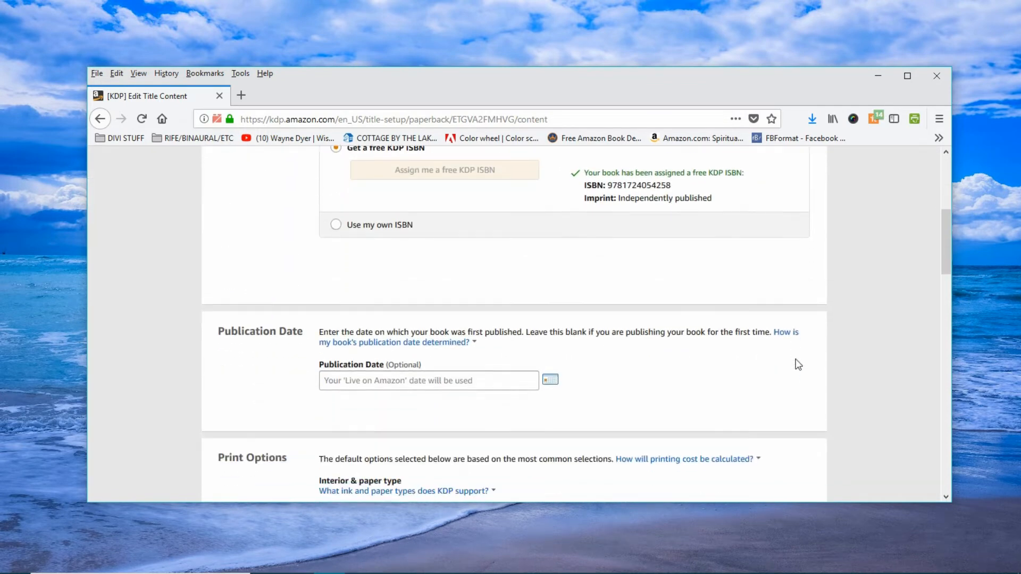
scroll(797, 365, "down", 2)
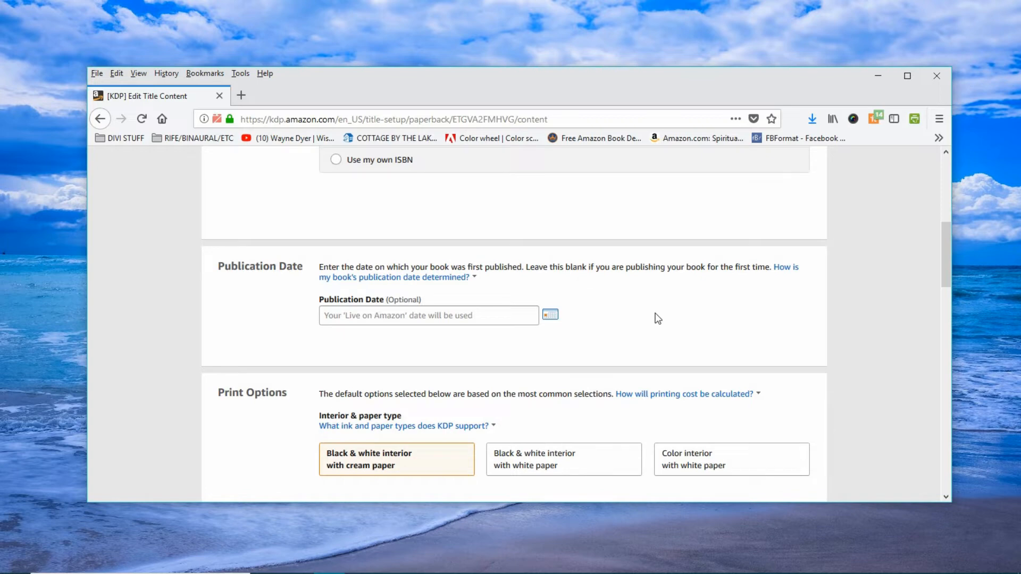
scroll(658, 318, "down", 2)
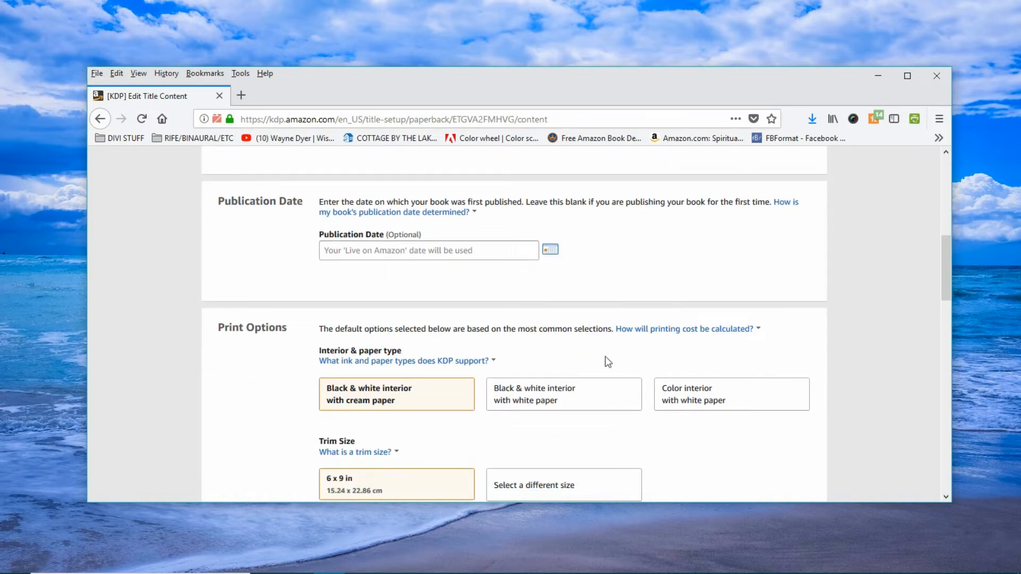
scroll(845, 367, "down", 4)
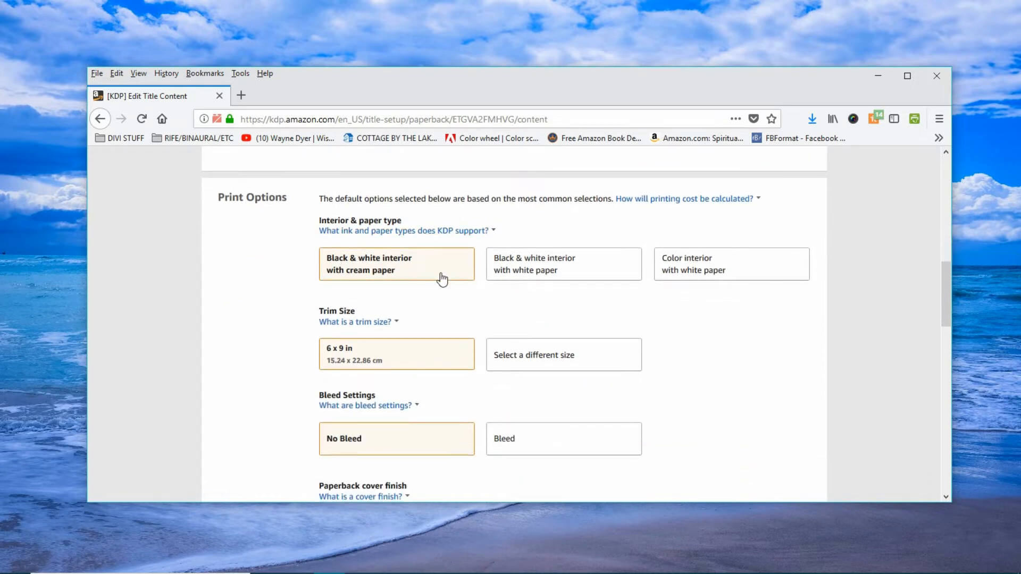
left_click(540, 272)
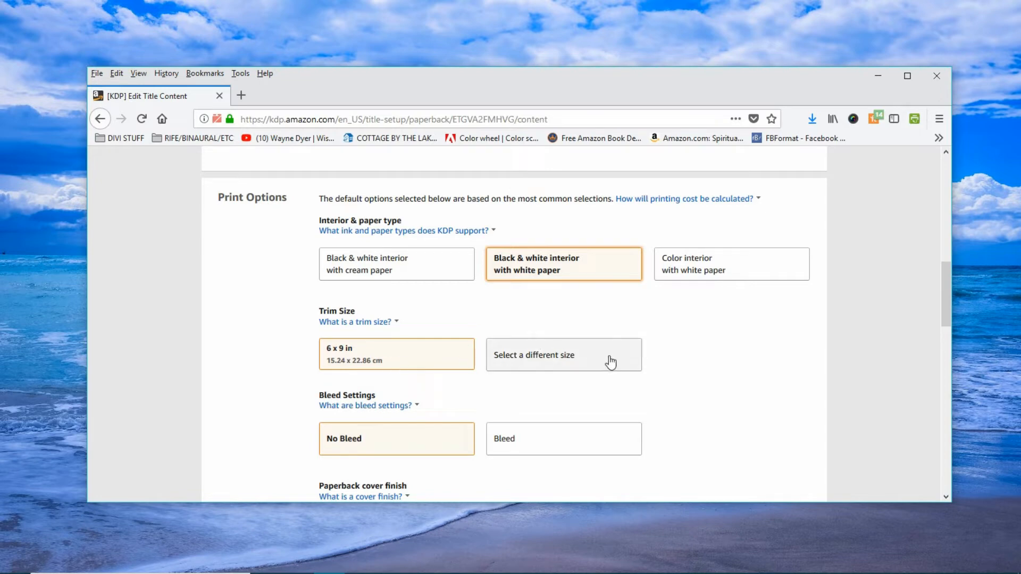
Step: Review the available trim sizes and the help on how non-standard sizes affect the book, and close the size choices
left_click(586, 352)
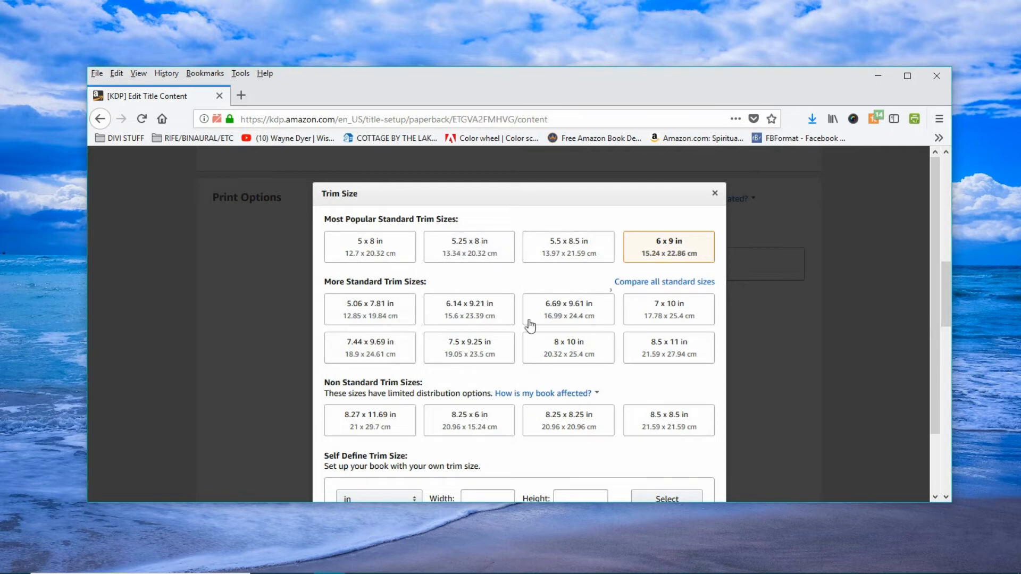
scroll(580, 314, "down", 2)
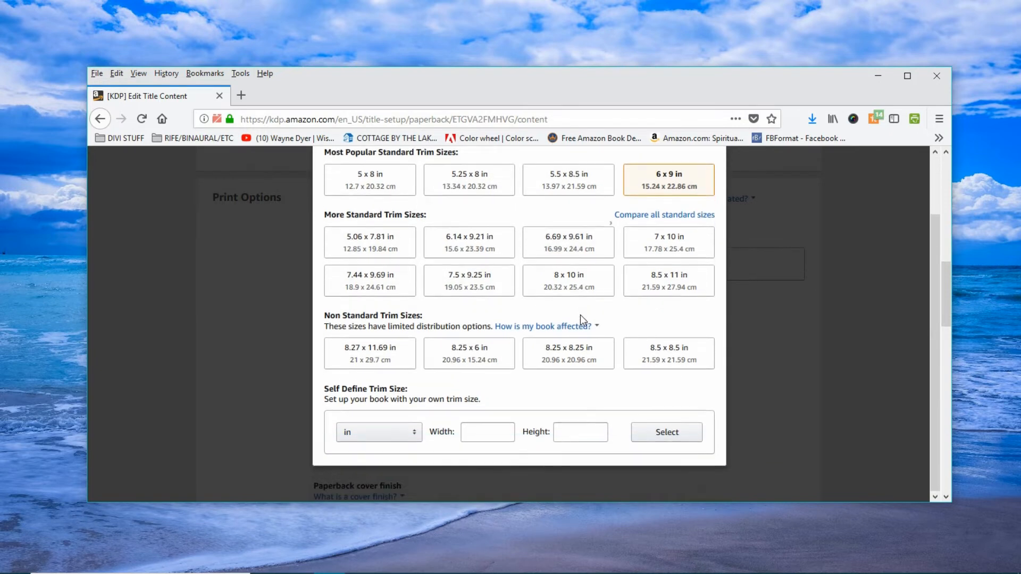
left_click(575, 326)
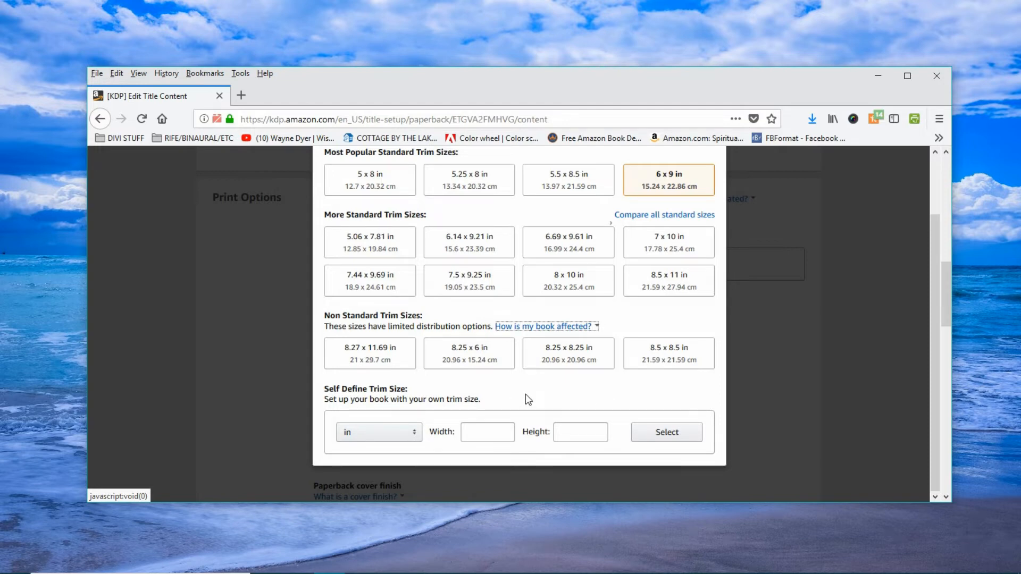
scroll(525, 394, "up", 2)
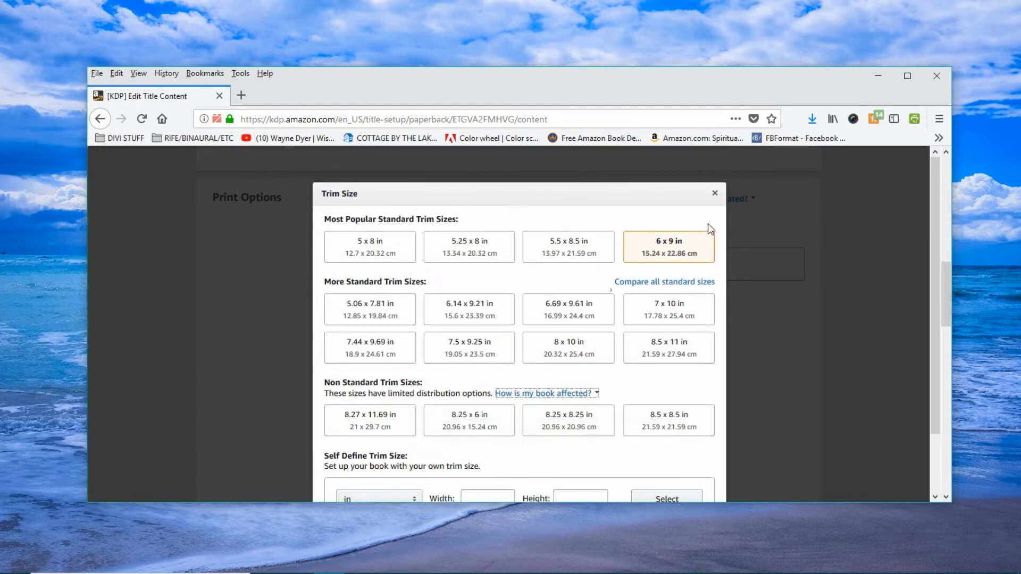
left_click(714, 193)
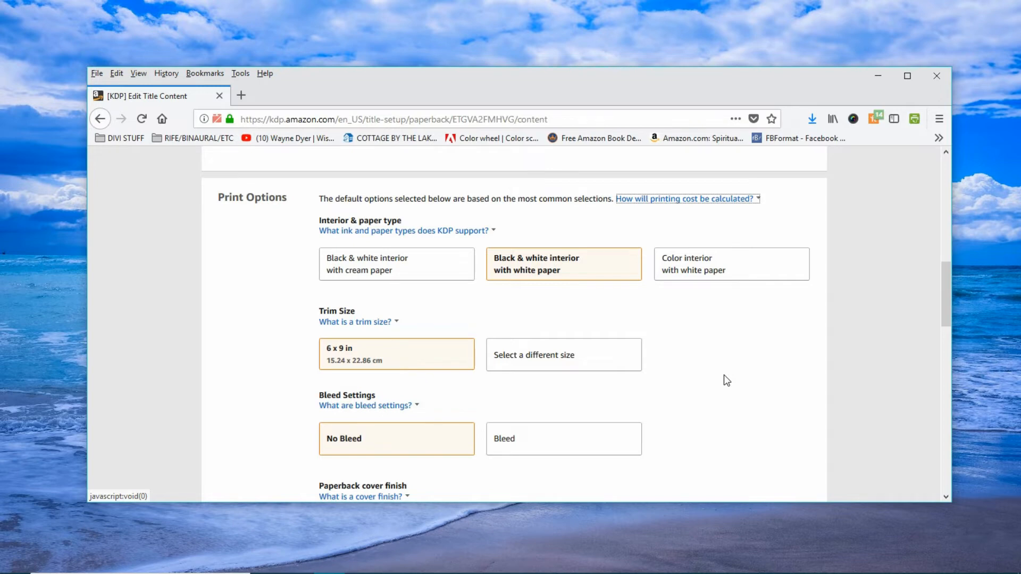
Step: Keep the bleed setting at No Bleed and set the paperback cover finish to Glossy
scroll(725, 378, "down", 2)
left_click(343, 311)
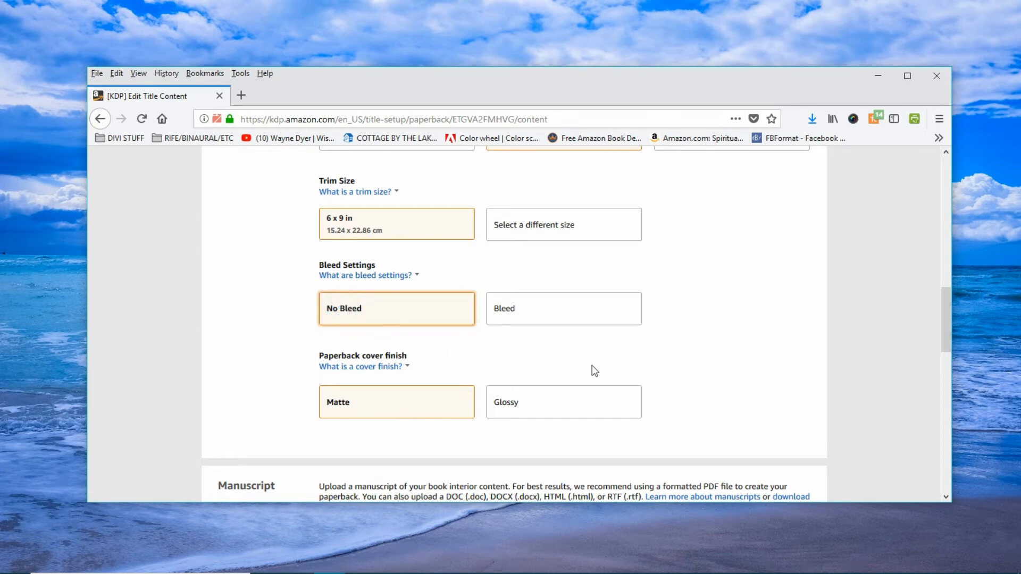
left_click(524, 410)
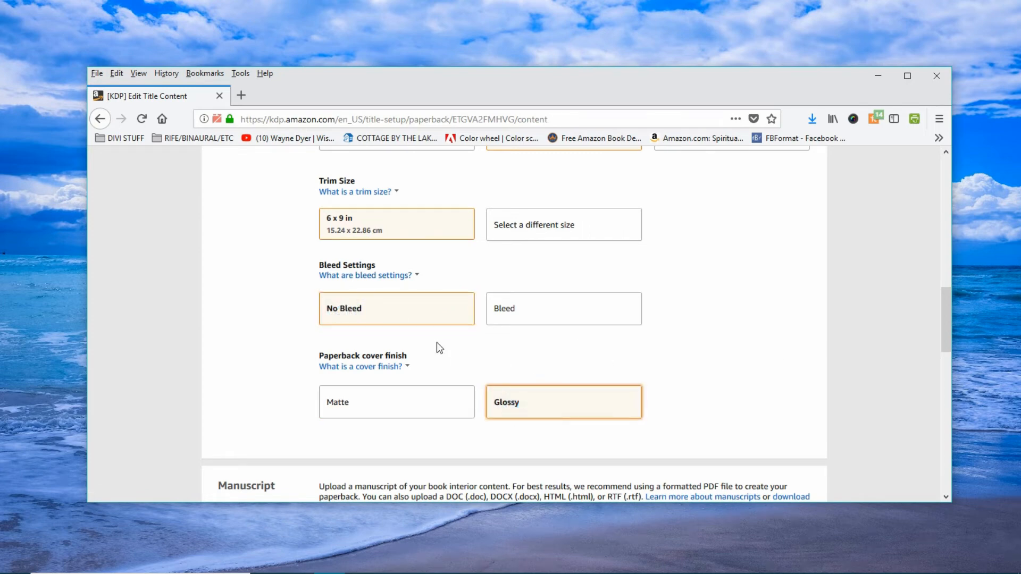
scroll(777, 358, "up", 3)
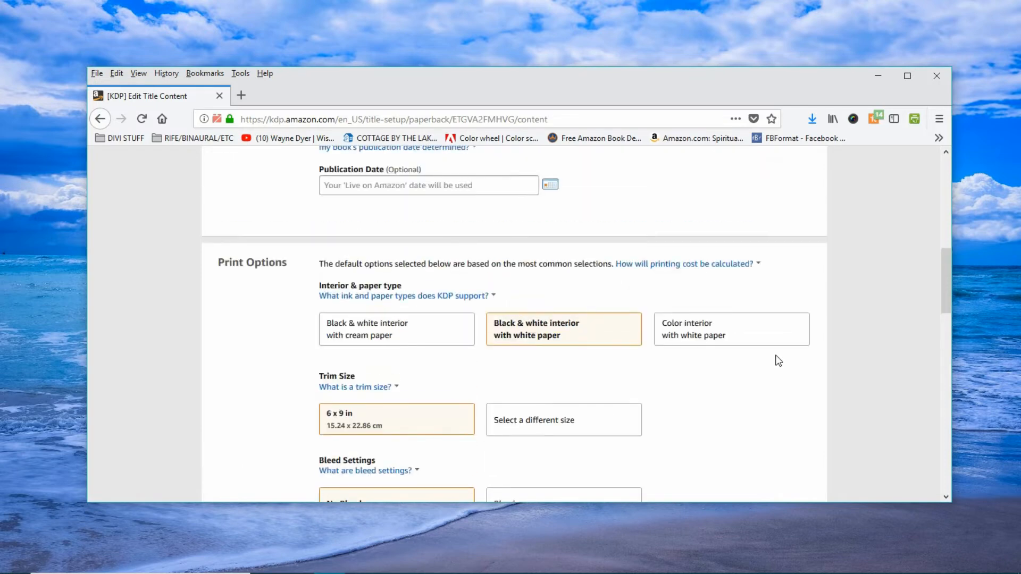
scroll(778, 360, "down", 1)
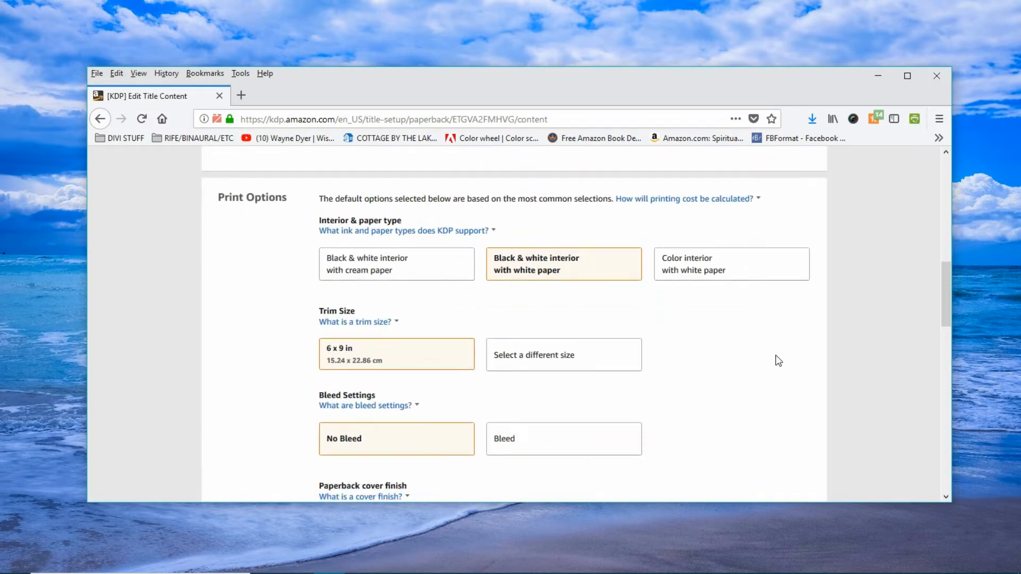
scroll(777, 360, "down", 1)
scroll(778, 360, "down", 2)
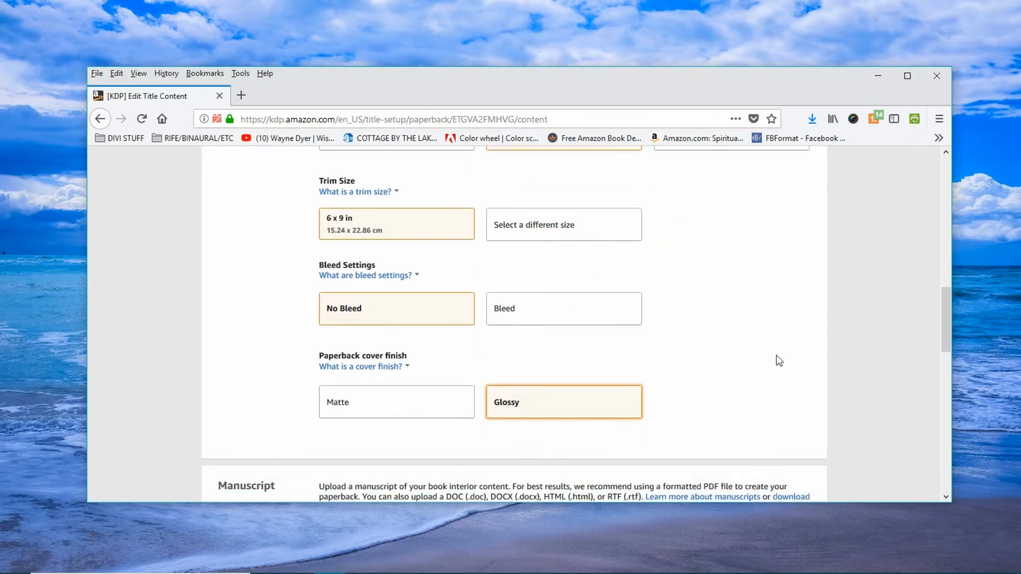
Step: Start the paperback manuscript upload and open the XMAS JOURNALS folder inside COLORMEPOSITIVEJOURNALS.com
scroll(778, 360, "down", 2)
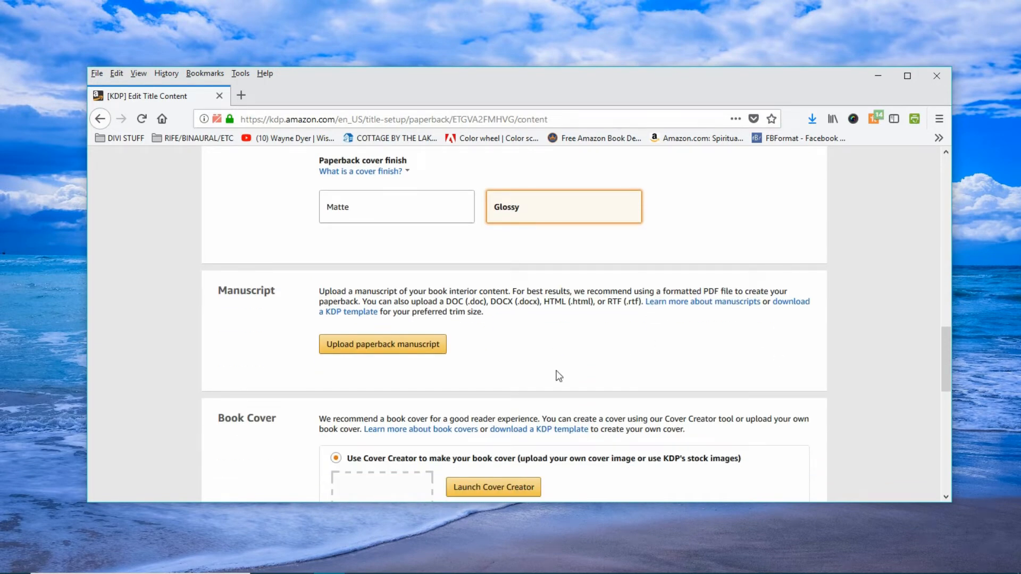
left_click(391, 349)
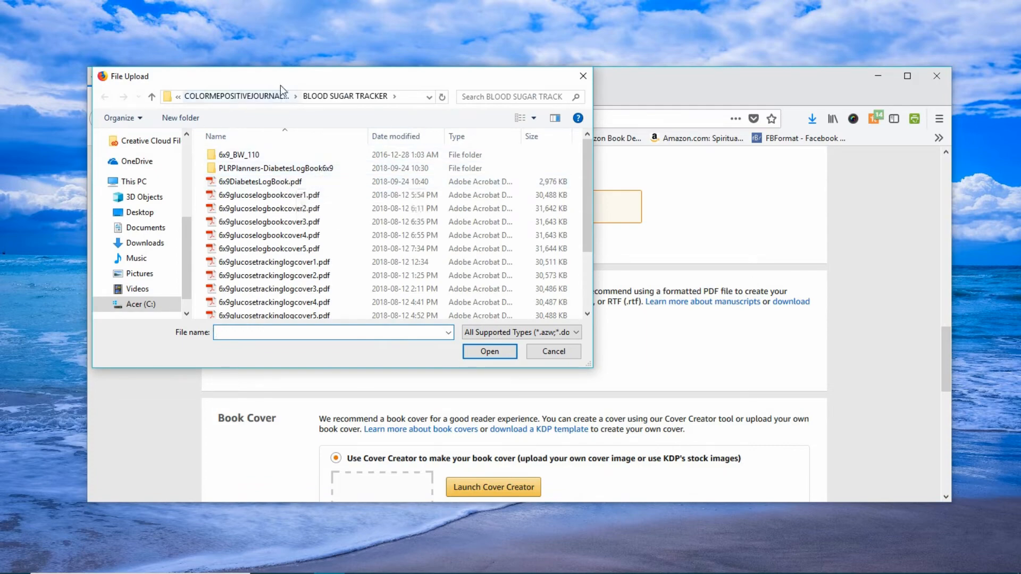
left_click(237, 95)
scroll(268, 208, "down", 3)
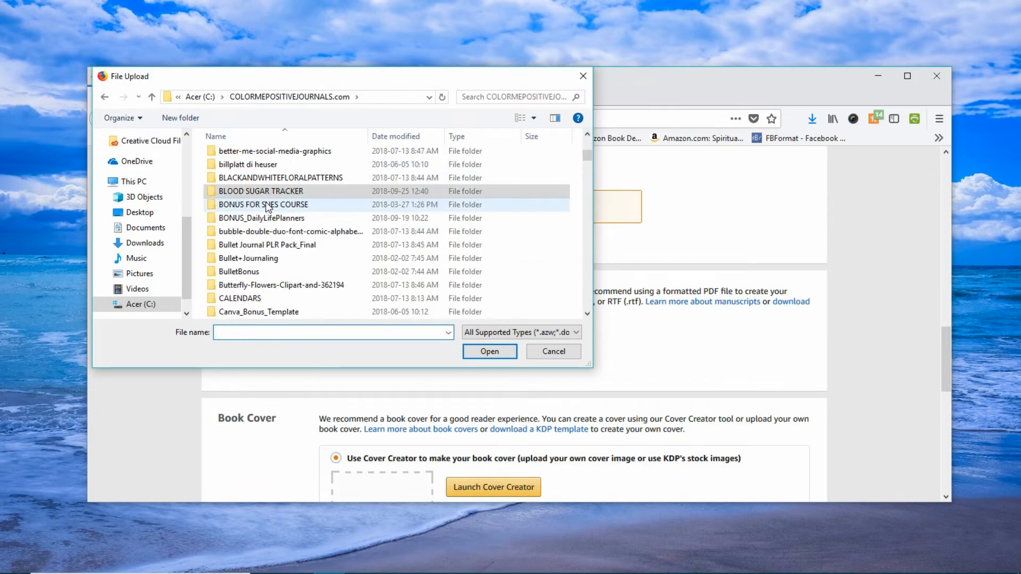
scroll(268, 208, "up", 6)
scroll(267, 208, "down", 10)
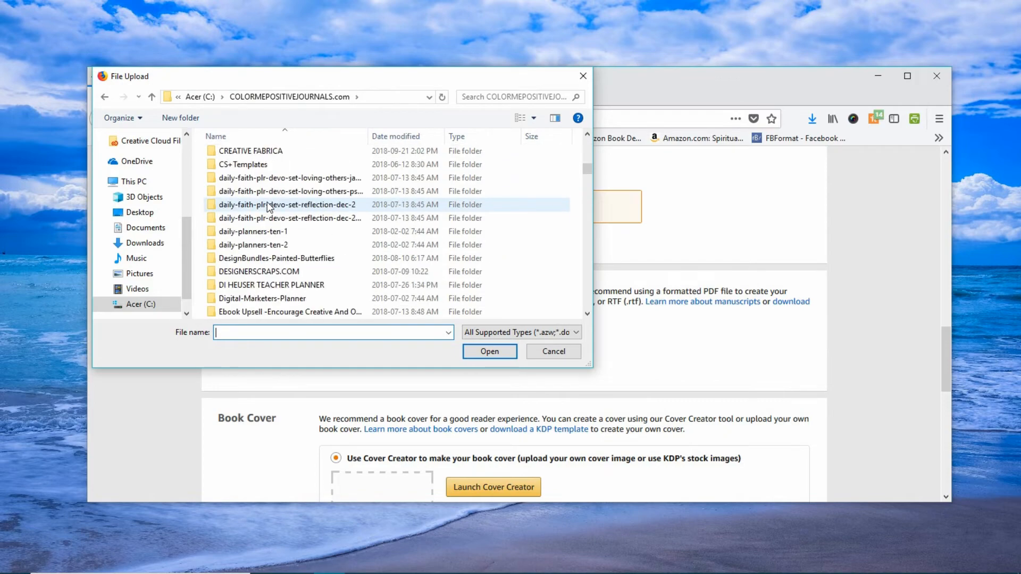
scroll(268, 208, "down", 16)
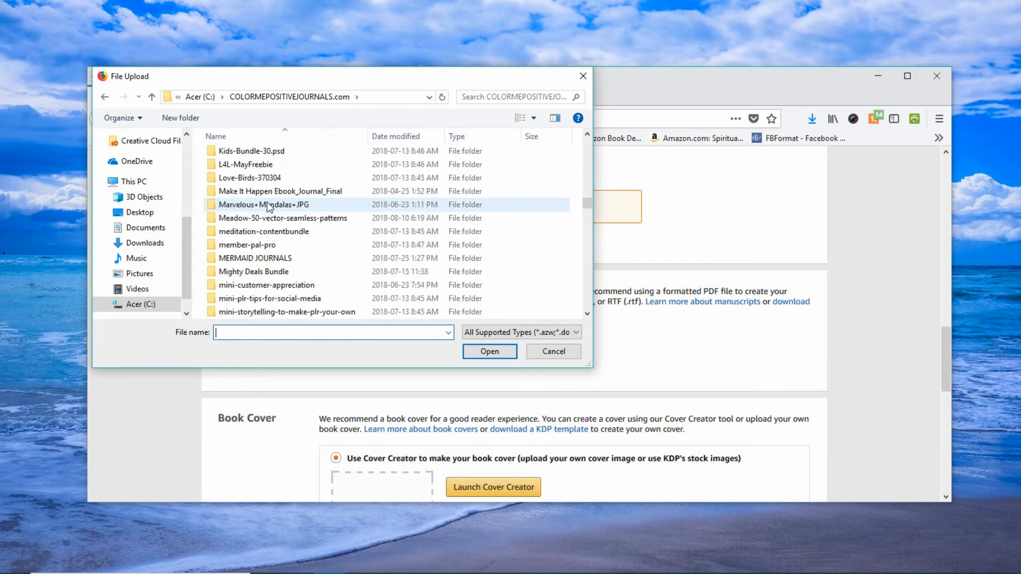
scroll(267, 207, "down", 16)
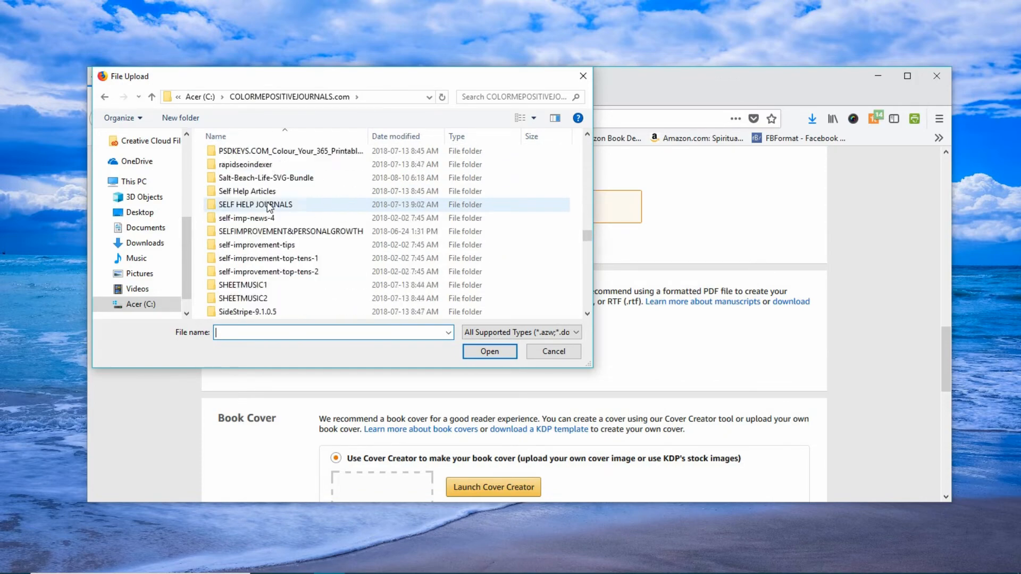
scroll(267, 204, "down", 16)
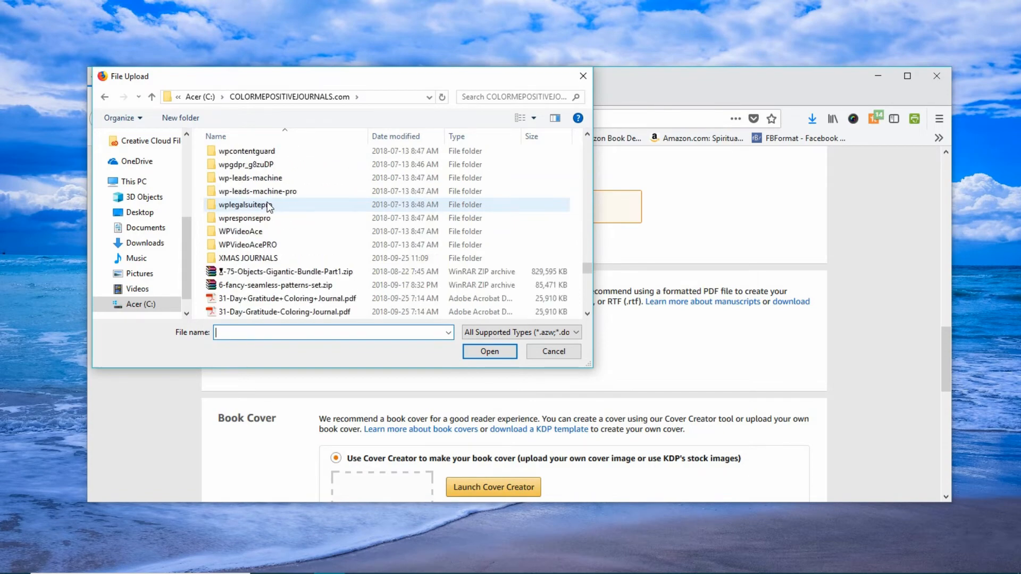
double_click(248, 259)
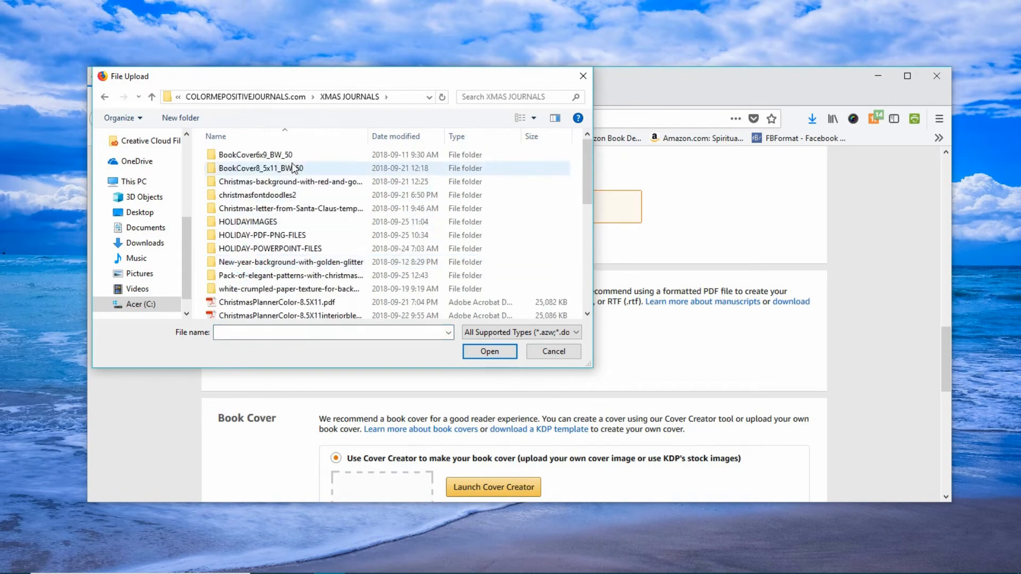
Step: Sort the folder's files by modification date and upload stockingstuffer6x9-test.pdf as the paperback manuscript
scroll(285, 181, "down", 5)
scroll(278, 193, "up", 3)
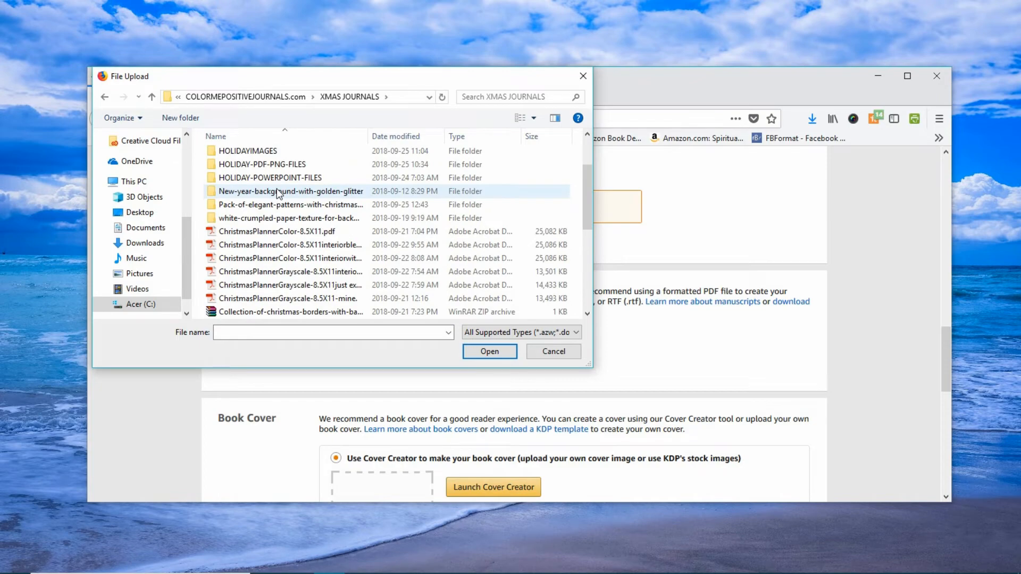
scroll(277, 193, "up", 1)
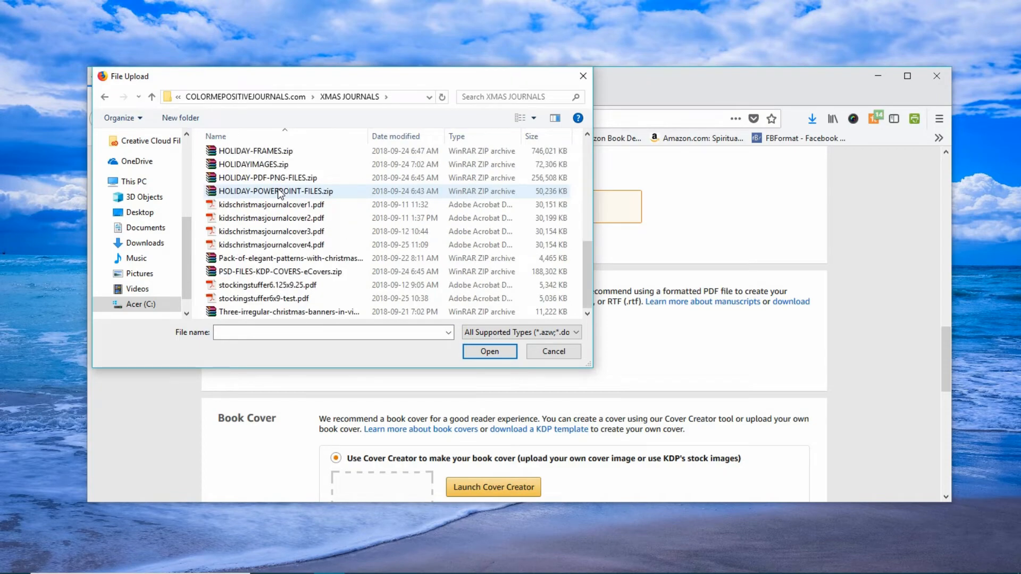
left_click(400, 132)
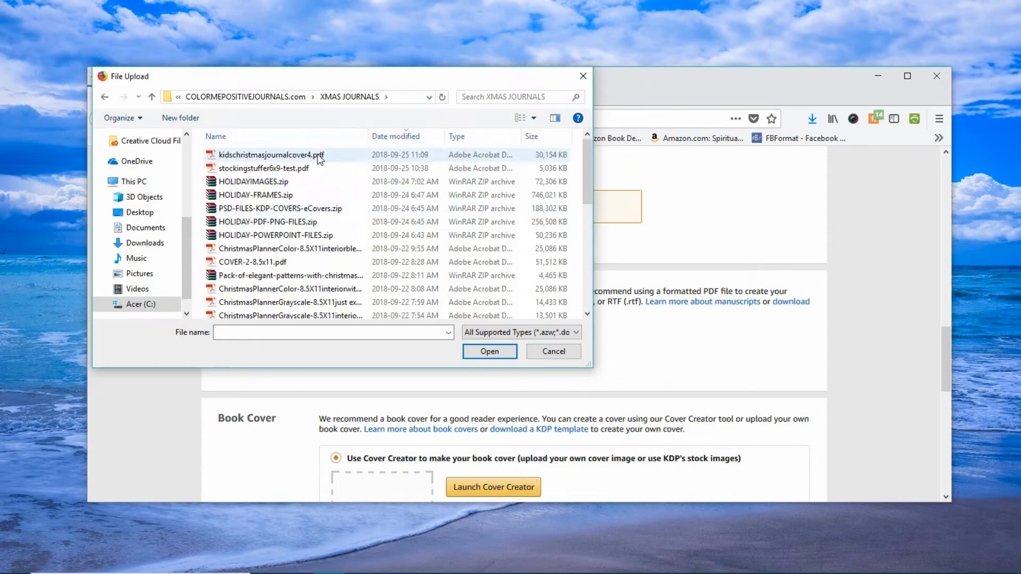
double_click(286, 167)
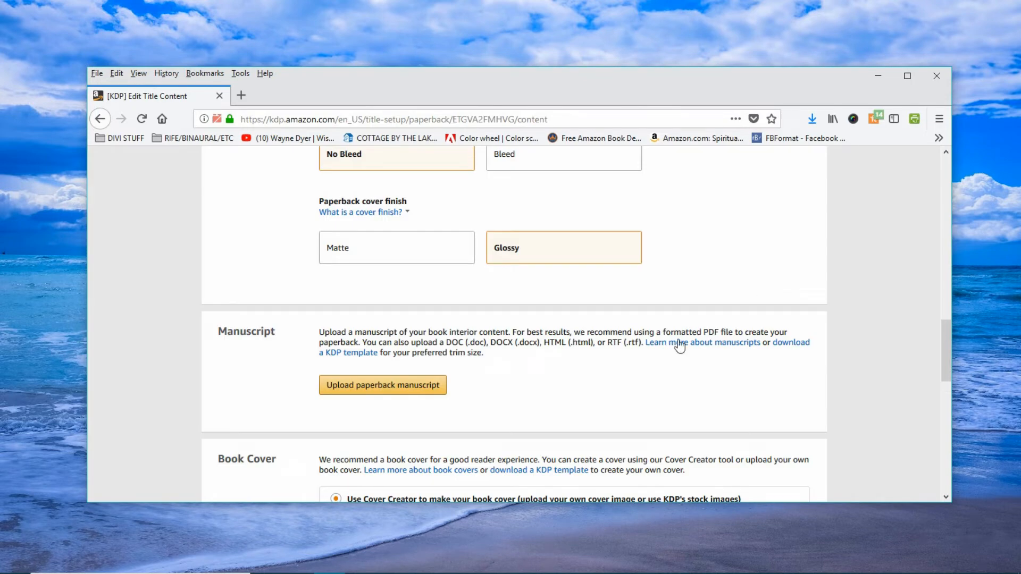
Step: Choose to upload an existing print-ready PDF cover and upload kidschristmasjournalcover4.pdf as the book cover
scroll(691, 378, "down", 2)
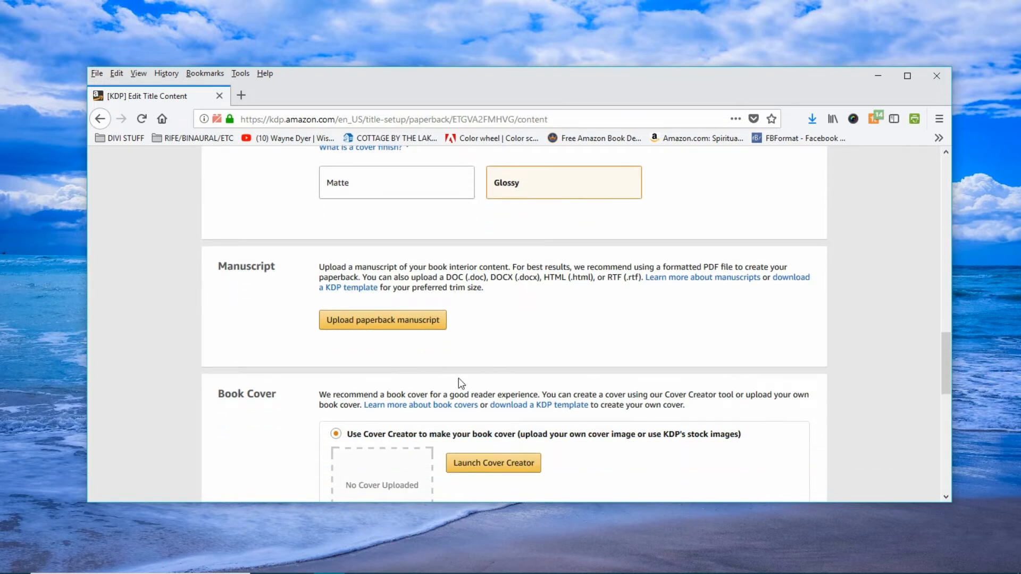
scroll(624, 341, "down", 2)
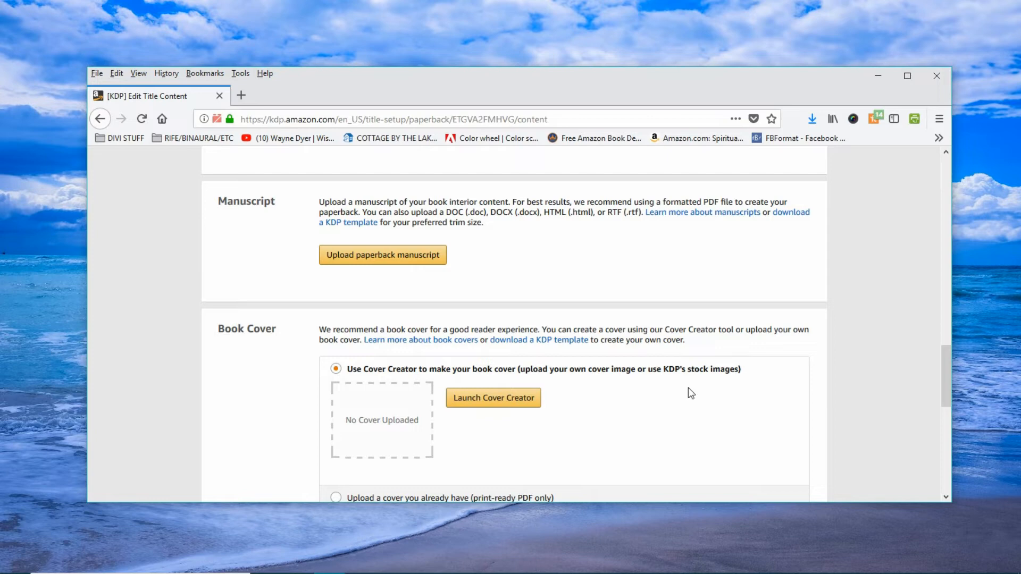
scroll(649, 377, "down", 3)
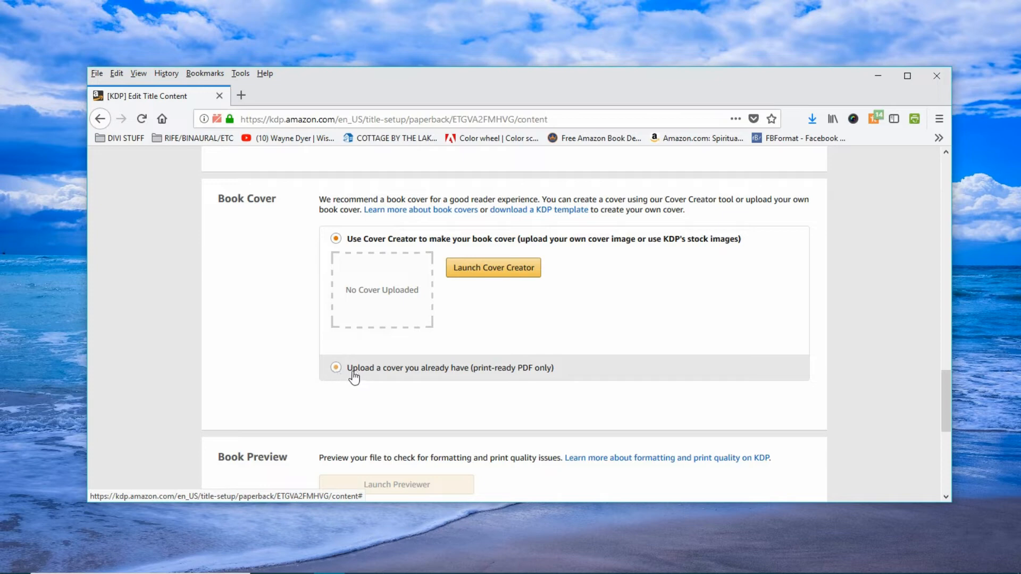
left_click(336, 367)
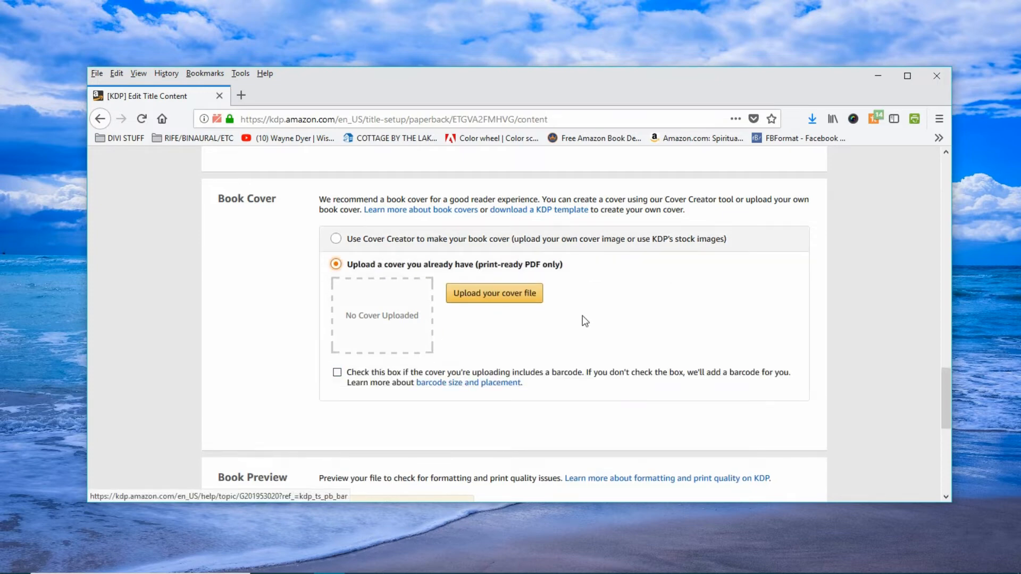
scroll(593, 324, "up", 1)
scroll(593, 324, "up", 1)
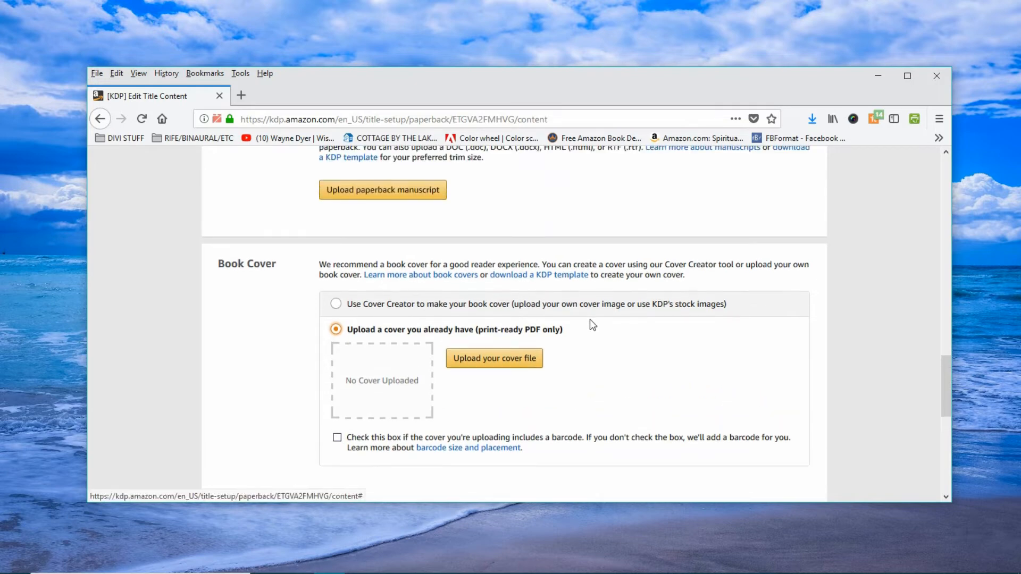
left_click(520, 363)
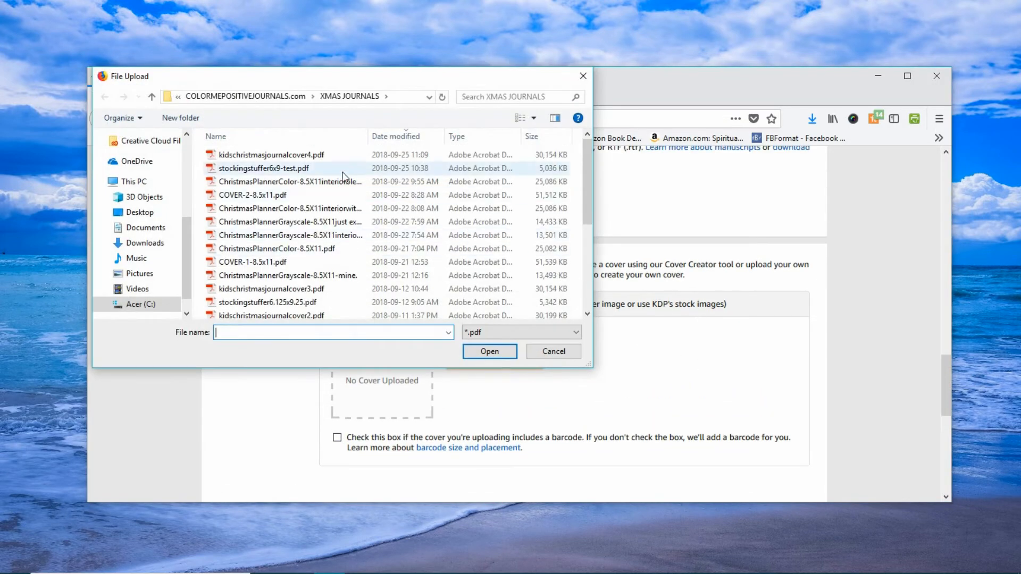
double_click(269, 154)
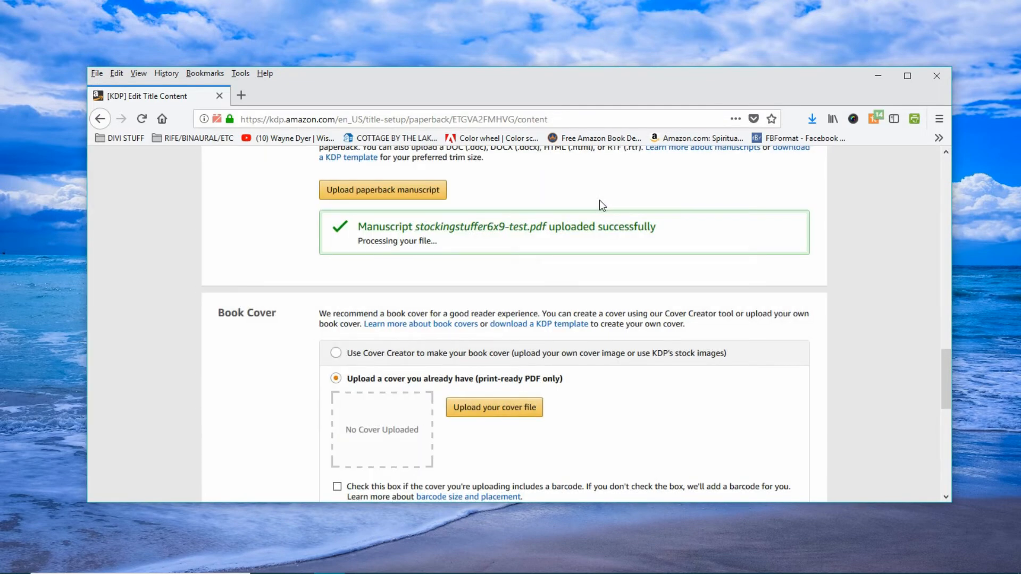
Step: Leave the cover marked as having no barcode and launch the book previewer at the current window size
scroll(672, 334, "down", 3)
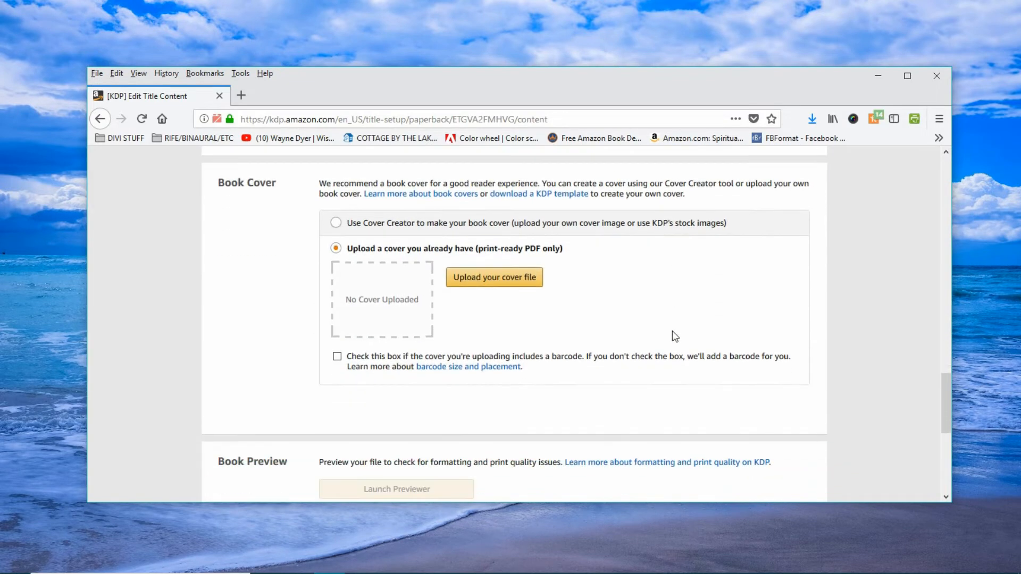
scroll(667, 322, "down", 1)
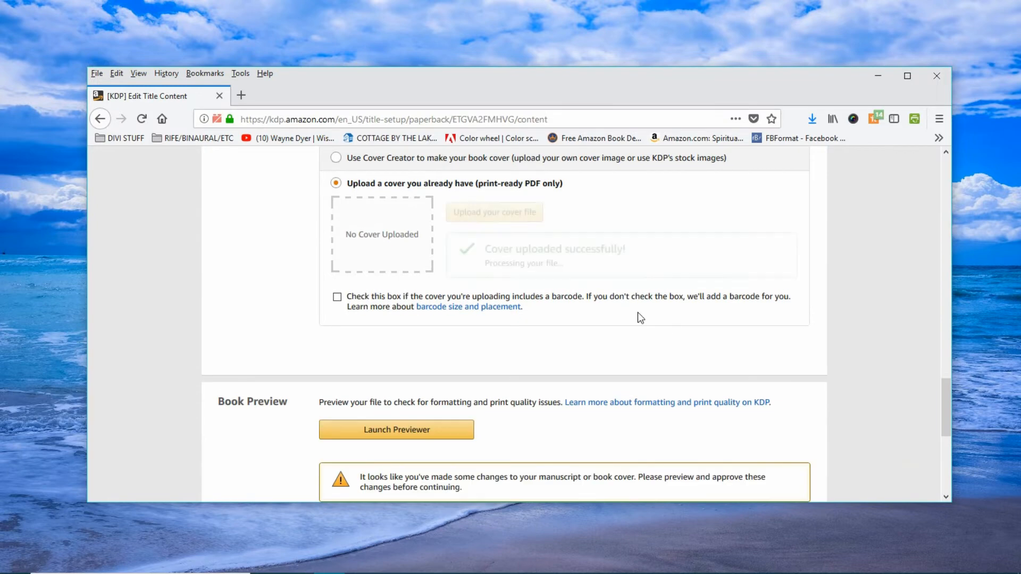
scroll(506, 238, "down", 2)
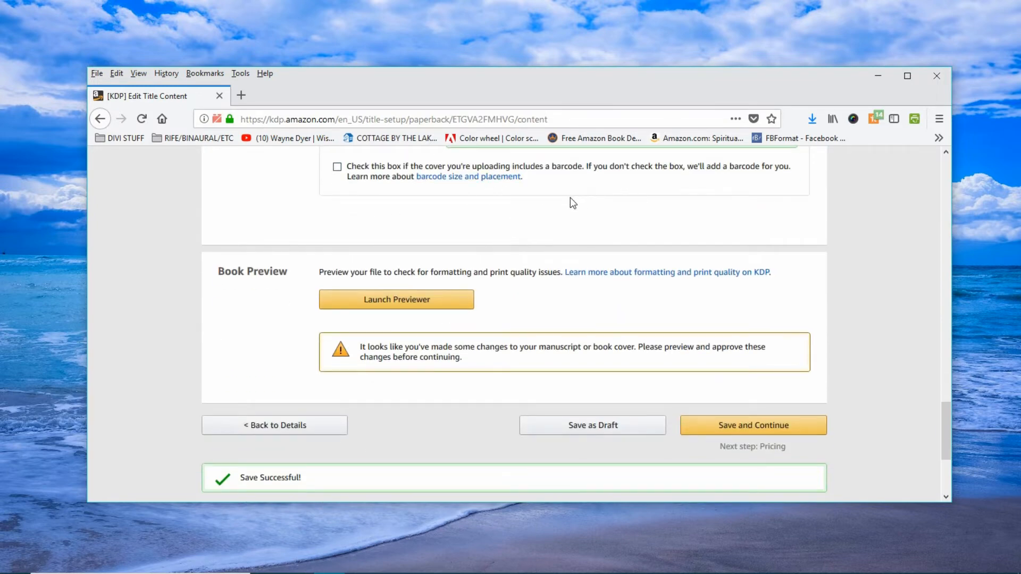
scroll(569, 198, "up", 3)
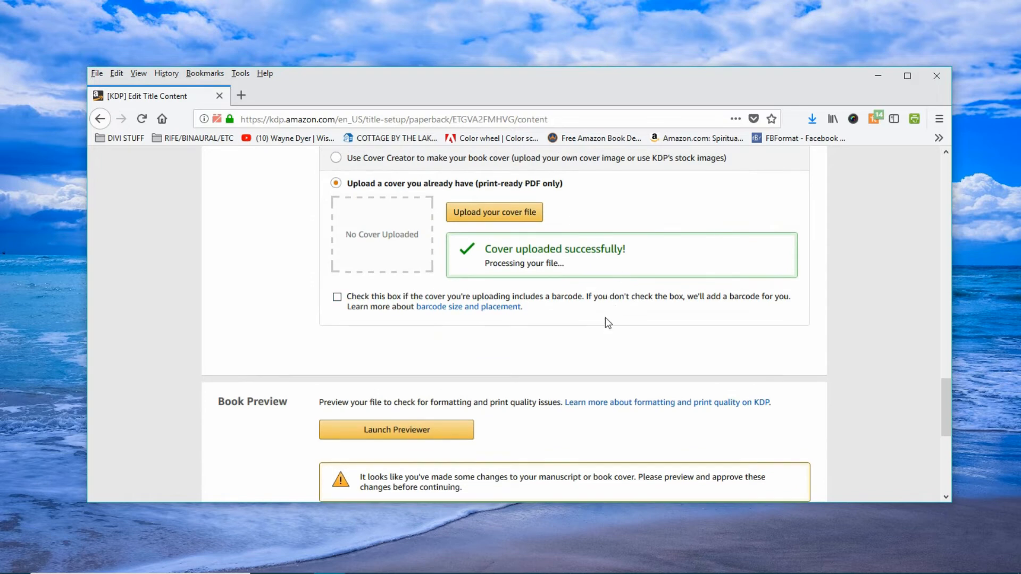
scroll(606, 319, "down", 3)
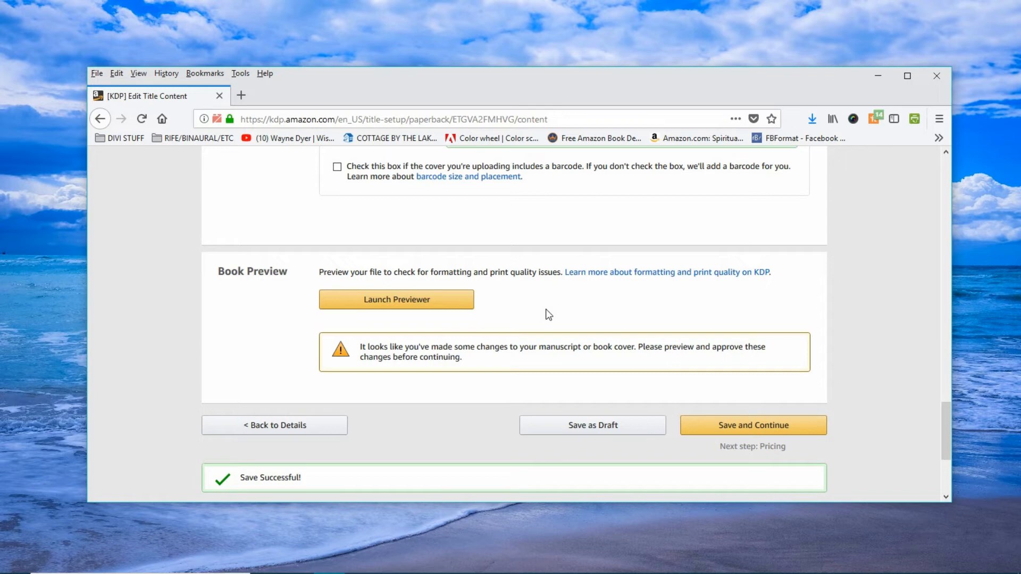
left_click(439, 299)
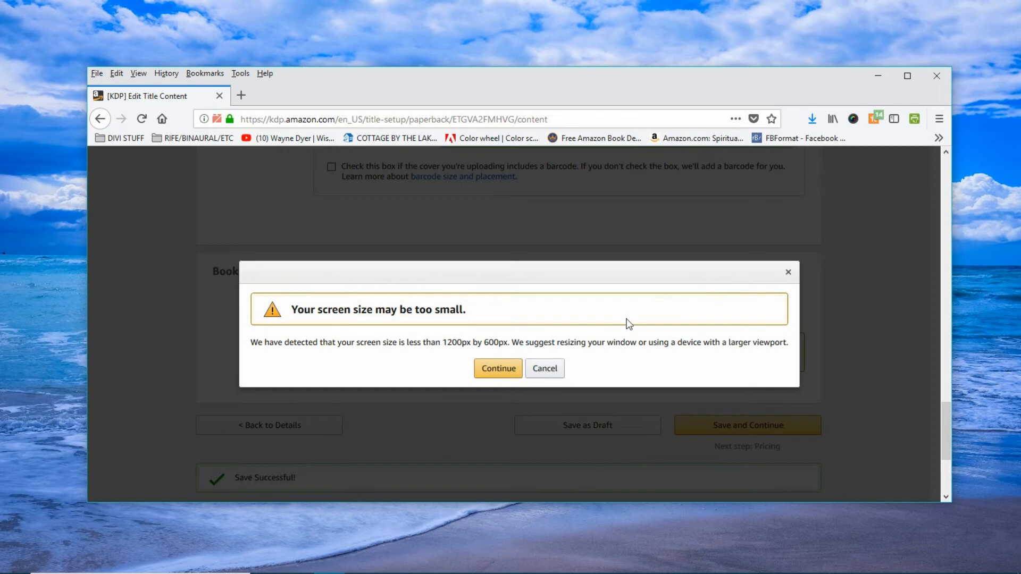
left_click(498, 371)
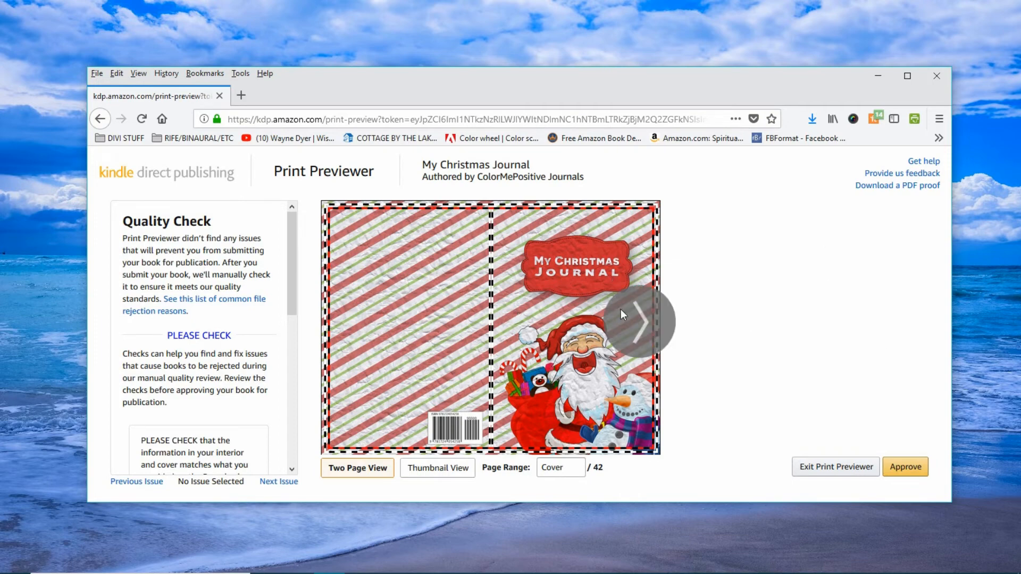
Step: Examine the book in the print preview from the cover through pages 6-7
left_click(646, 321)
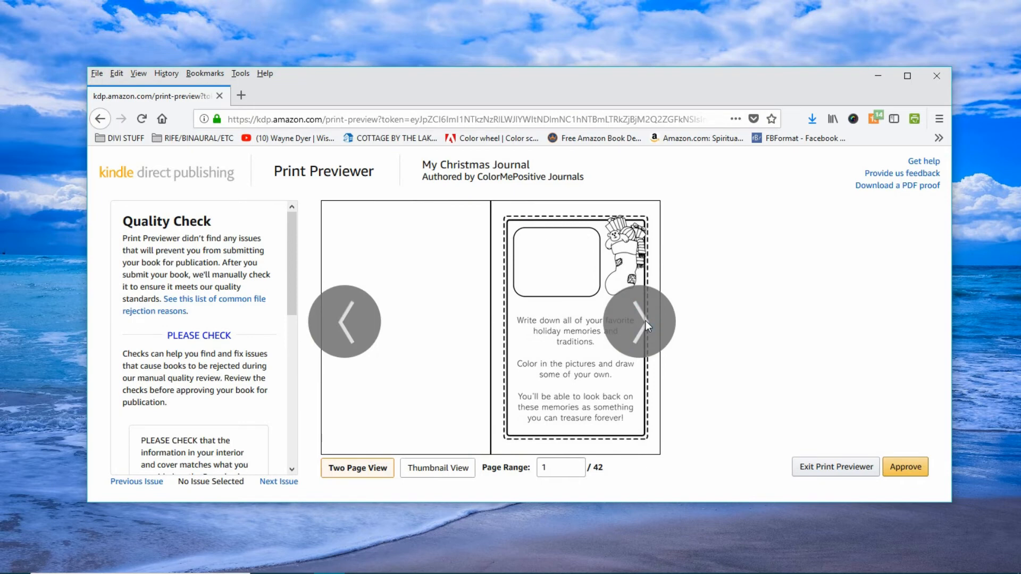
left_click(645, 320)
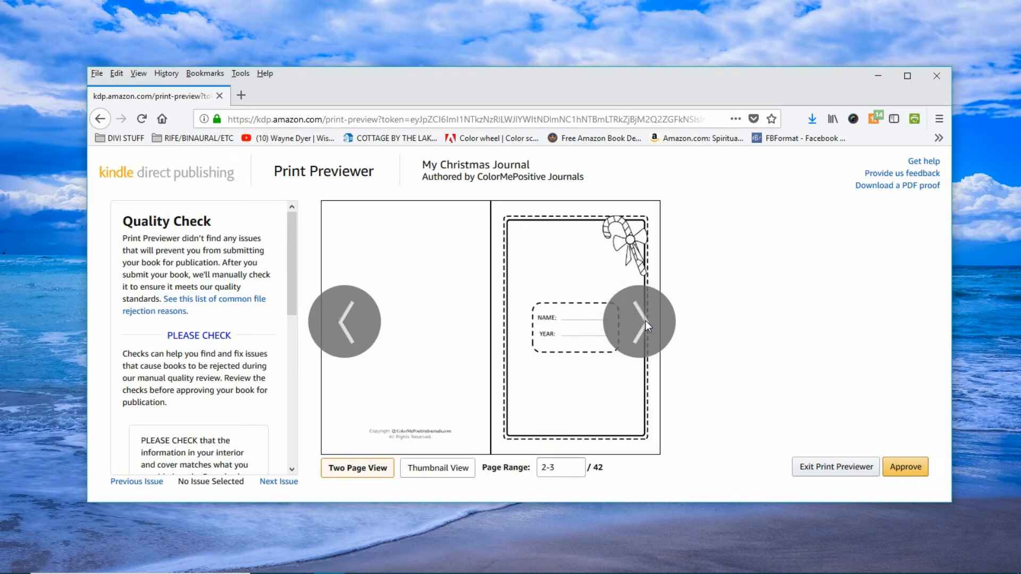
left_click(646, 325)
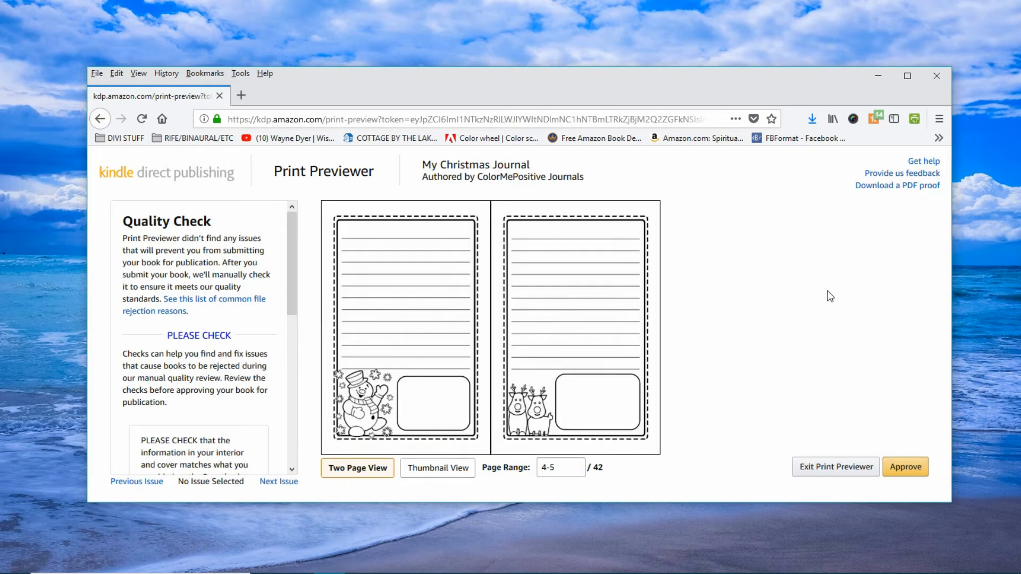
left_click(634, 325)
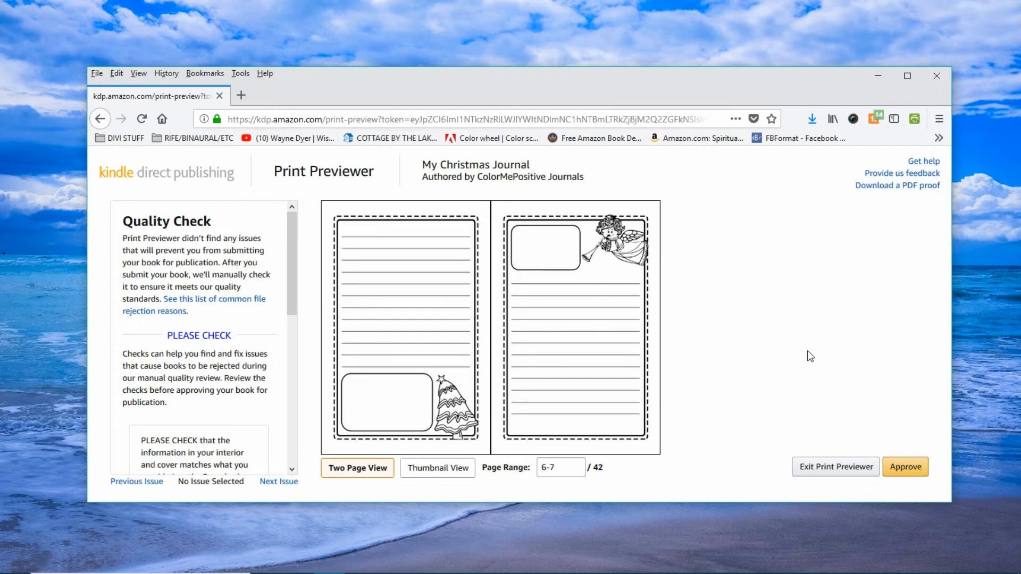
Step: Approve the previewed book, then save the completed paperback content and continue to the rights and pricing stage
left_click(912, 470)
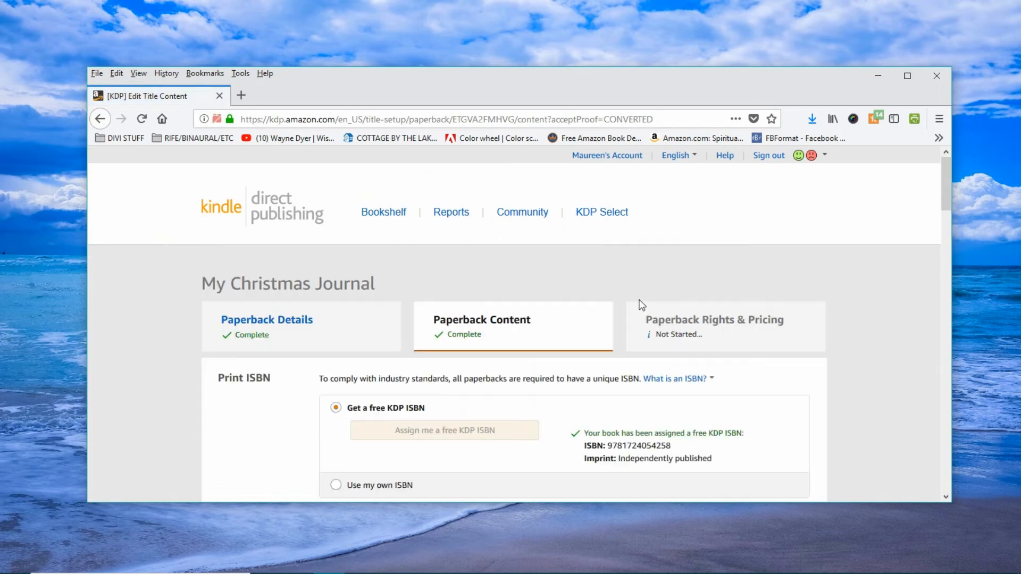
scroll(516, 345, "down", 6)
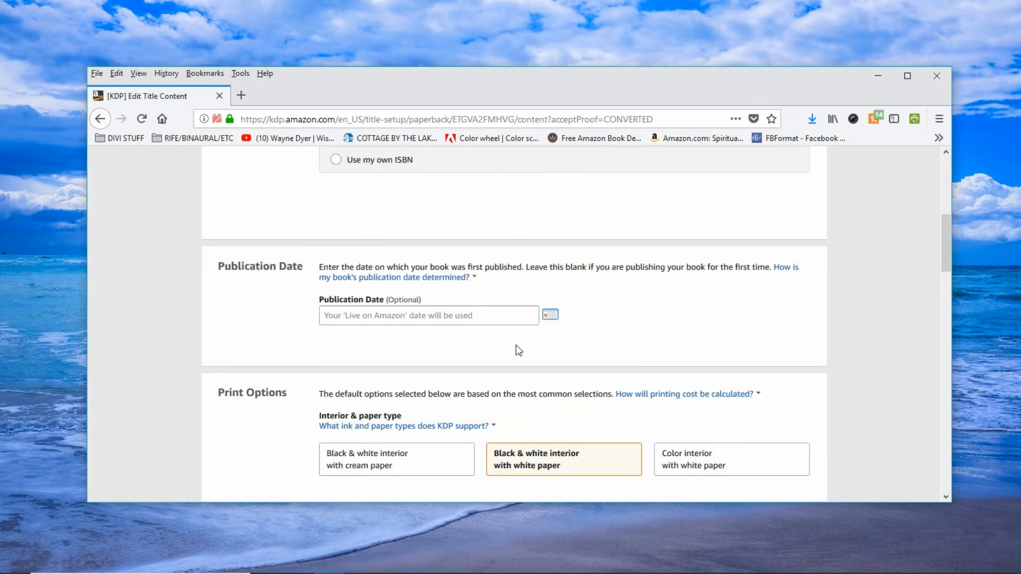
scroll(516, 345, "down", 15)
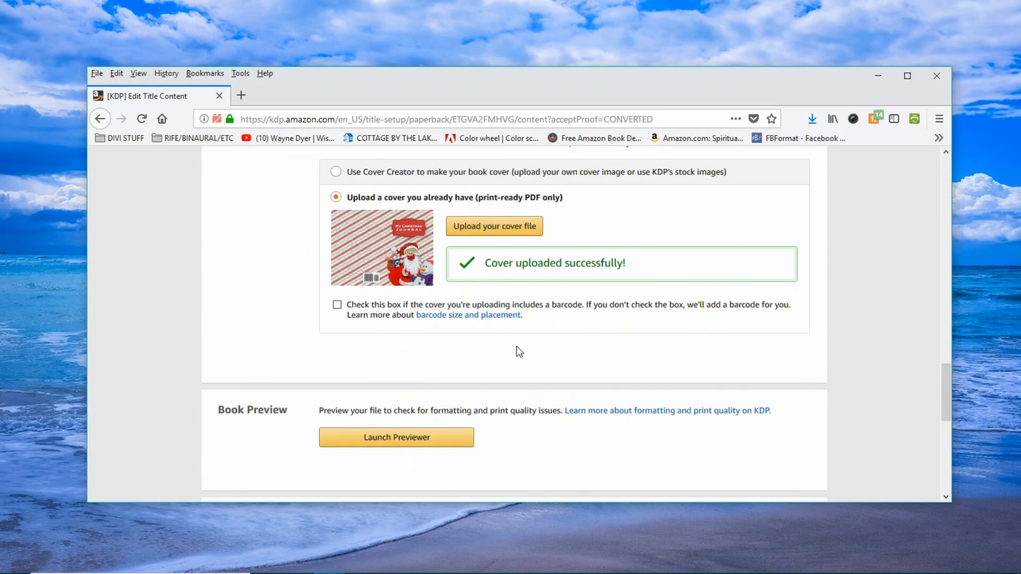
scroll(515, 348, "down", 5)
scroll(515, 348, "up", 8)
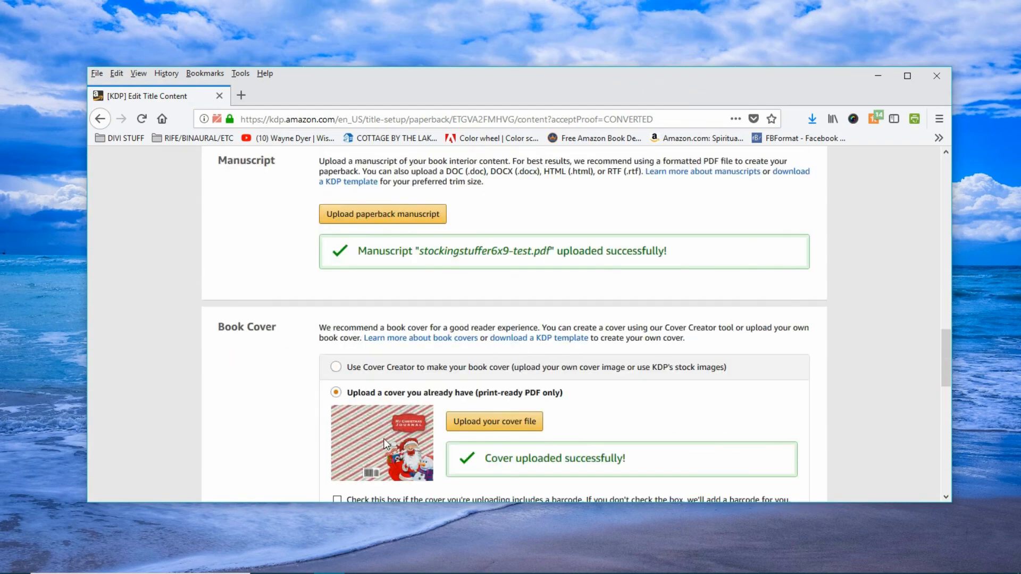
scroll(725, 378, "down", 6)
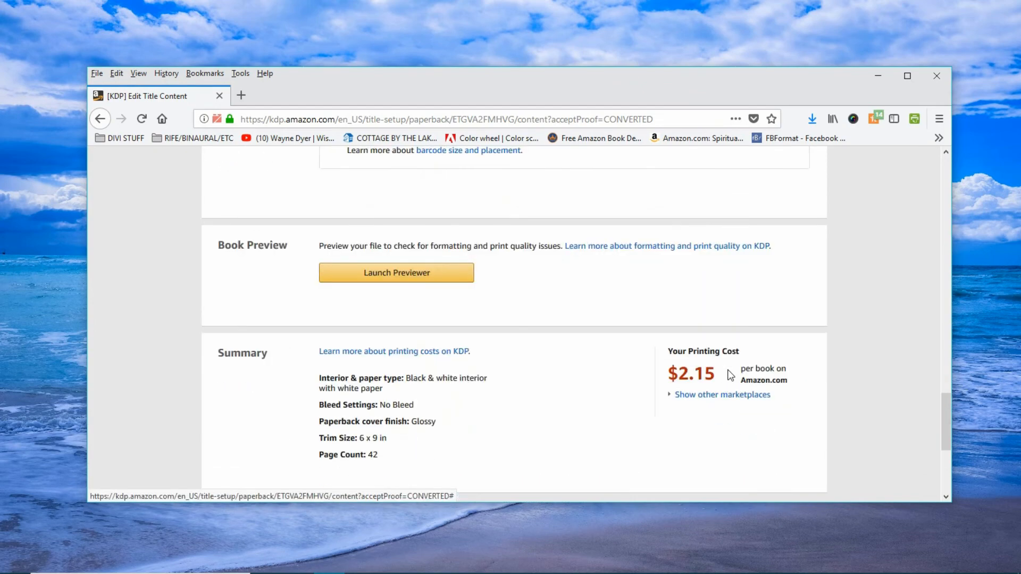
scroll(633, 341, "down", 5)
scroll(450, 278, "up", 3)
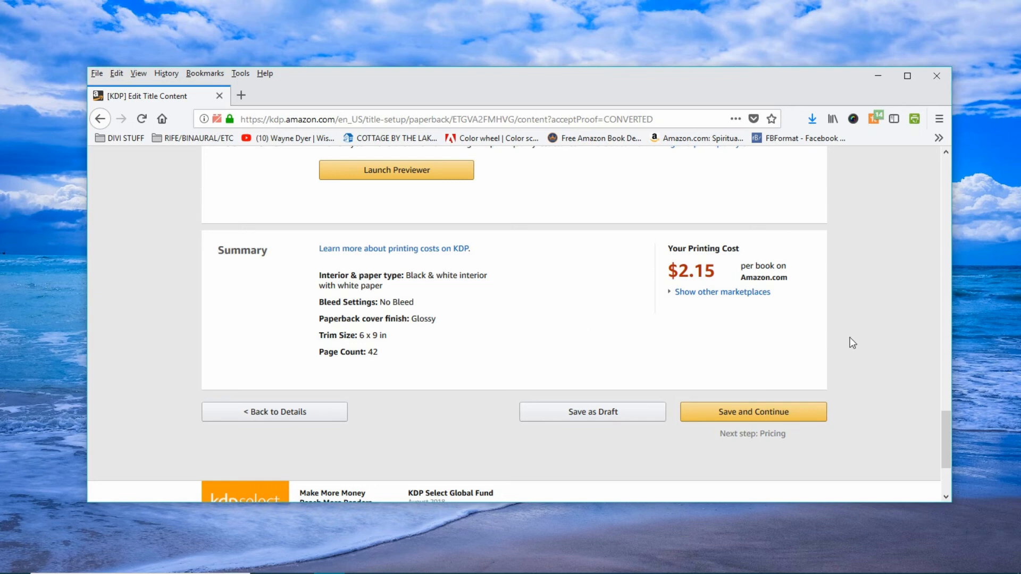
left_click(738, 417)
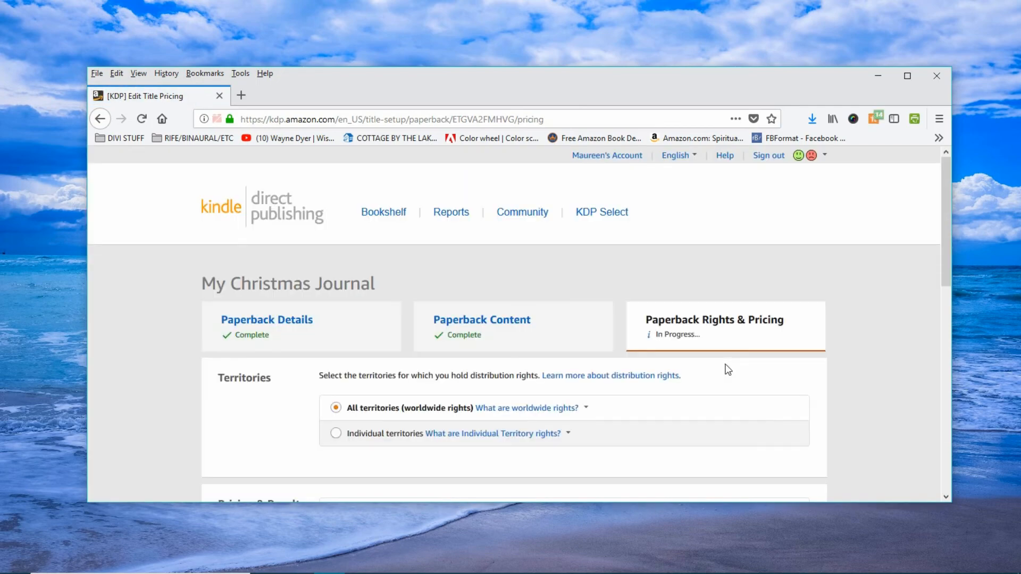
Step: Set the Amazon.com list price to 8.97 USD and enable Expanded Distribution for the paperback
scroll(728, 370, "down", 2)
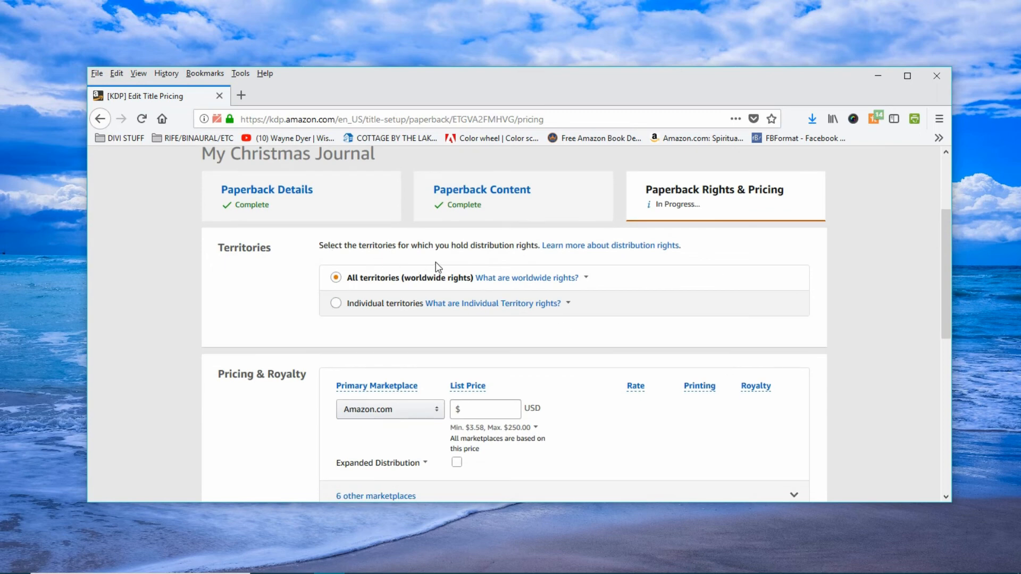
scroll(289, 258, "down", 2)
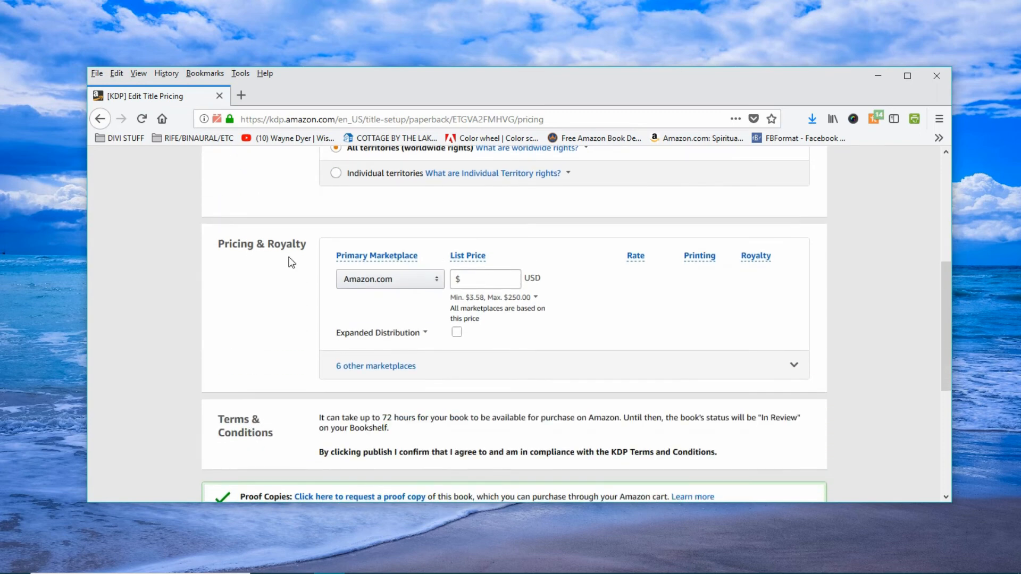
left_click(491, 279)
type("8.97")
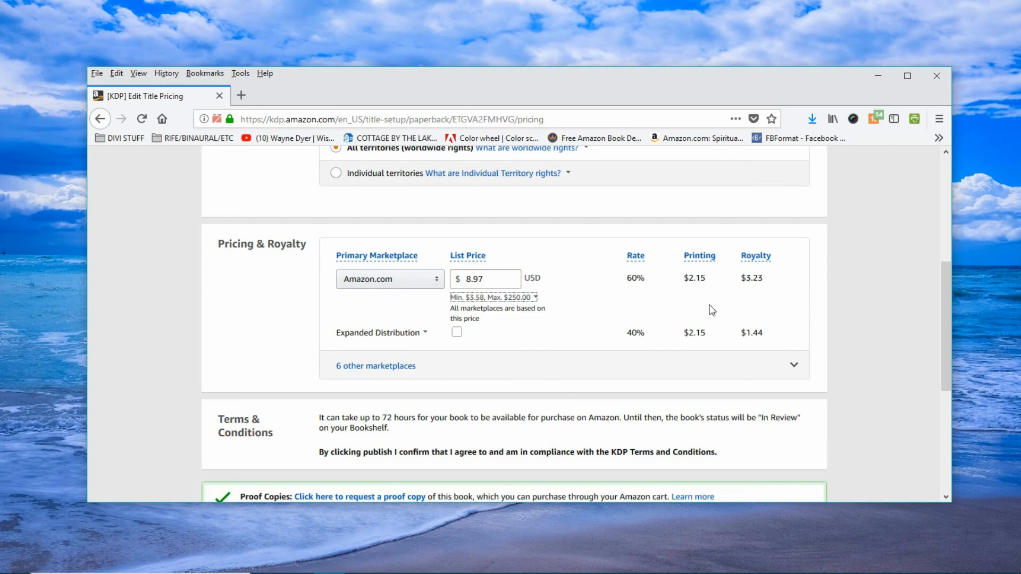
left_click(459, 335)
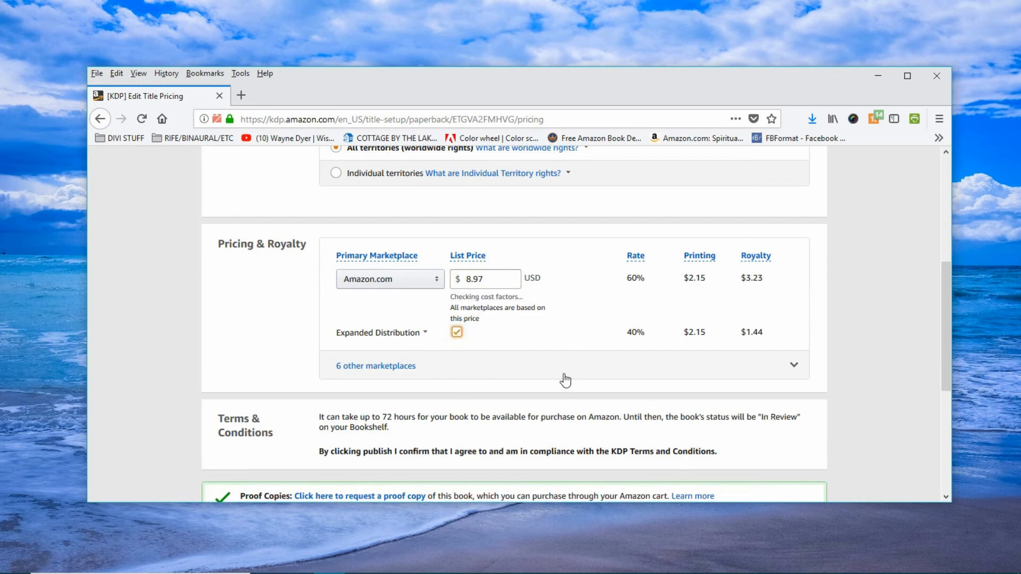
Step: Publish the paperback and read through the submission notice about the review and the Kindle eBook option
scroll(568, 381, "down", 3)
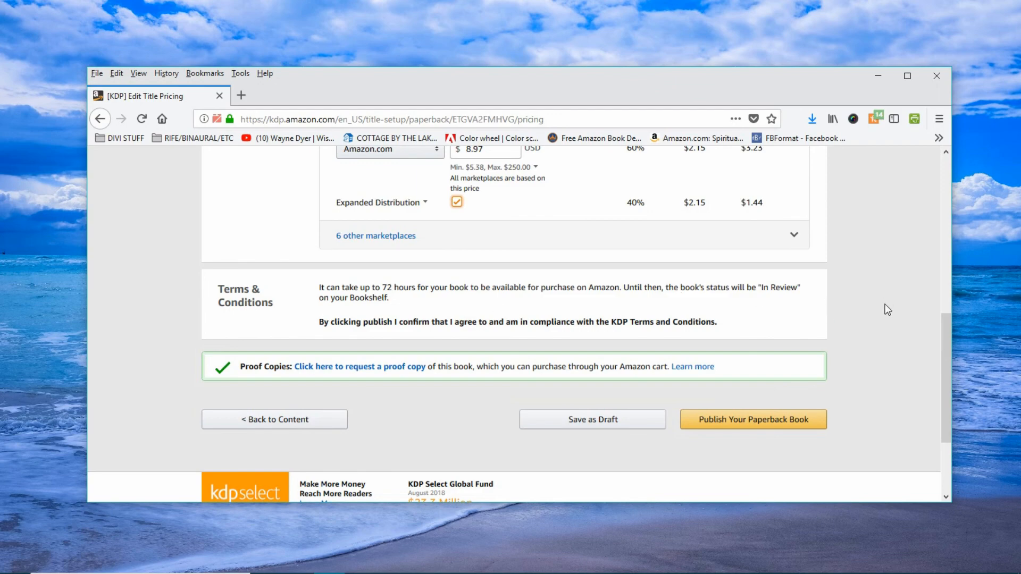
left_click(746, 421)
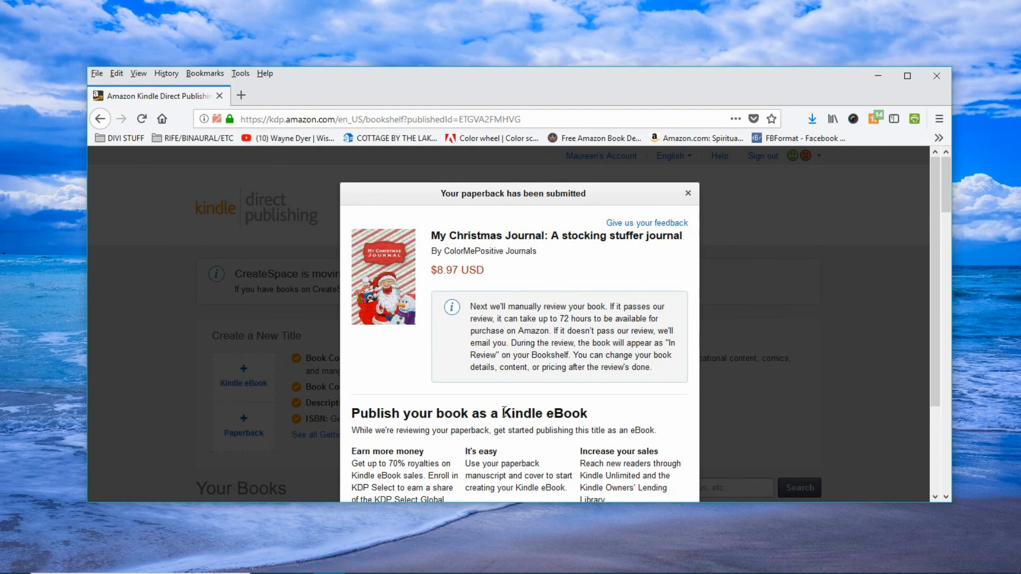
scroll(504, 413, "down", 2)
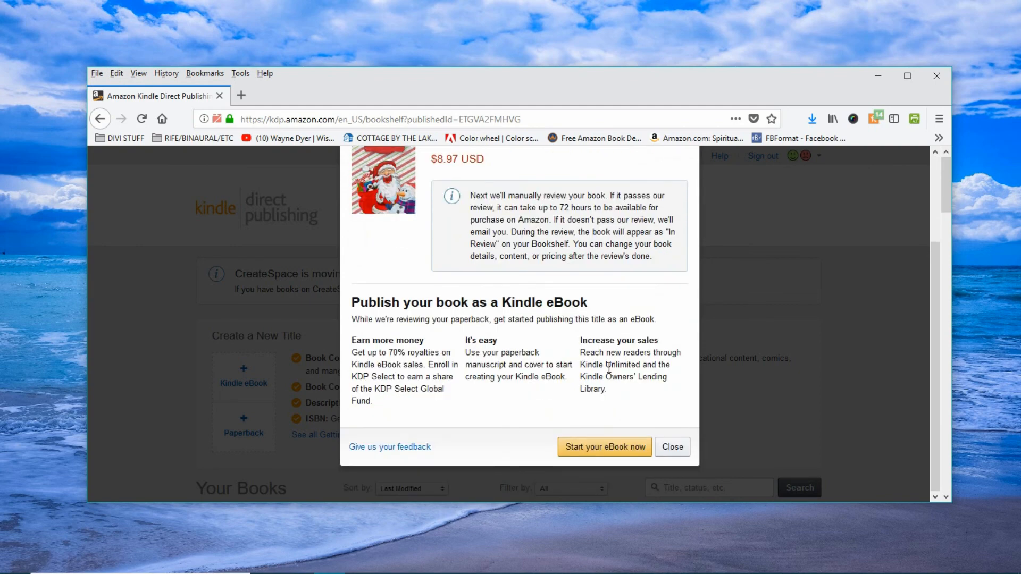
scroll(610, 369, "up", 2)
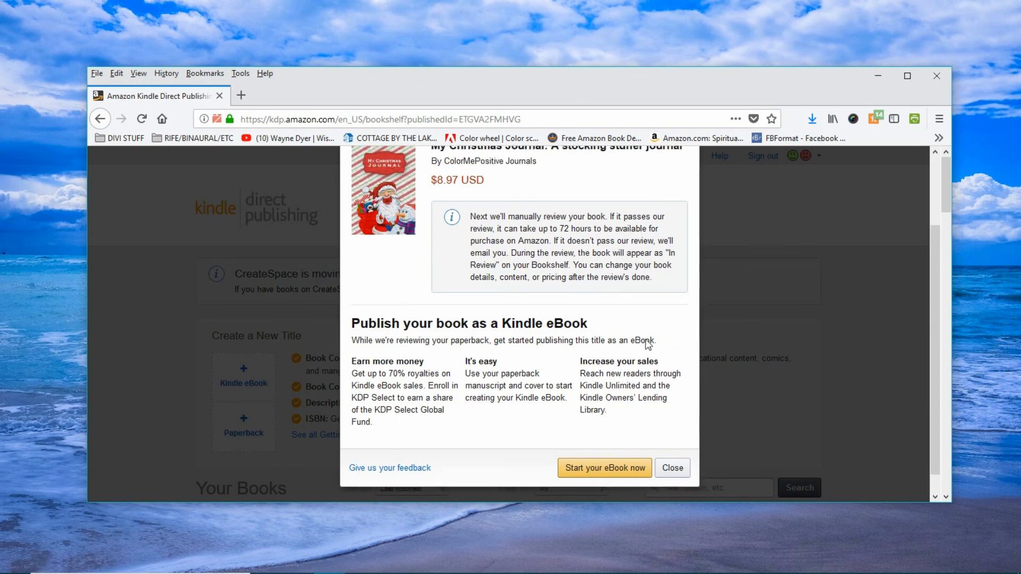
scroll(640, 353, "down", 1)
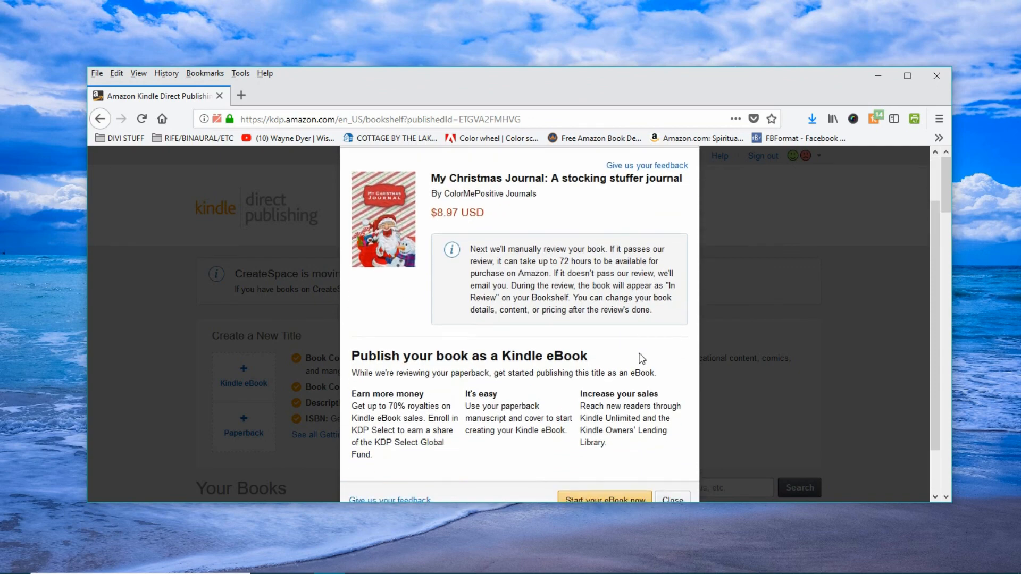
scroll(641, 358, "up", 1)
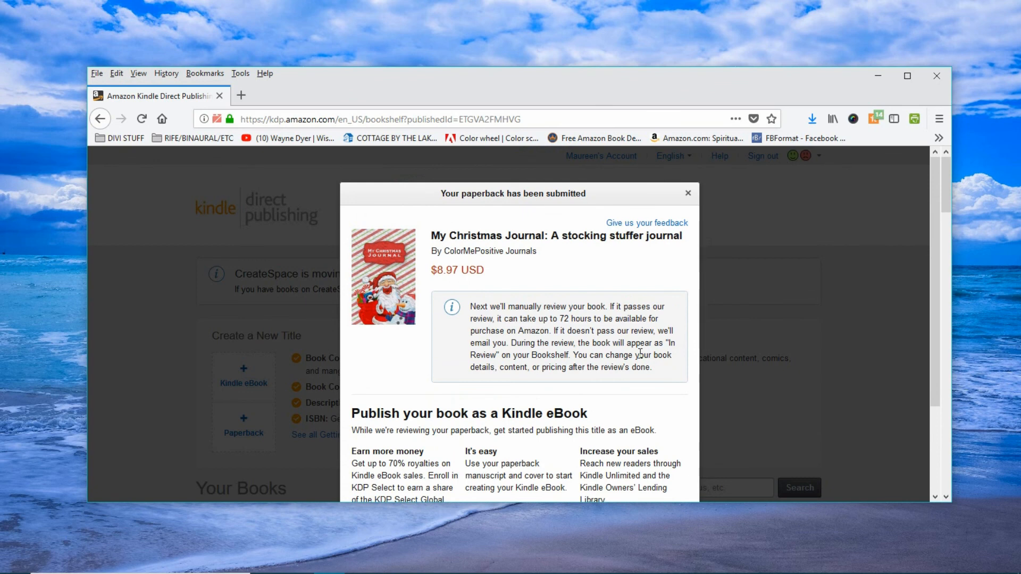